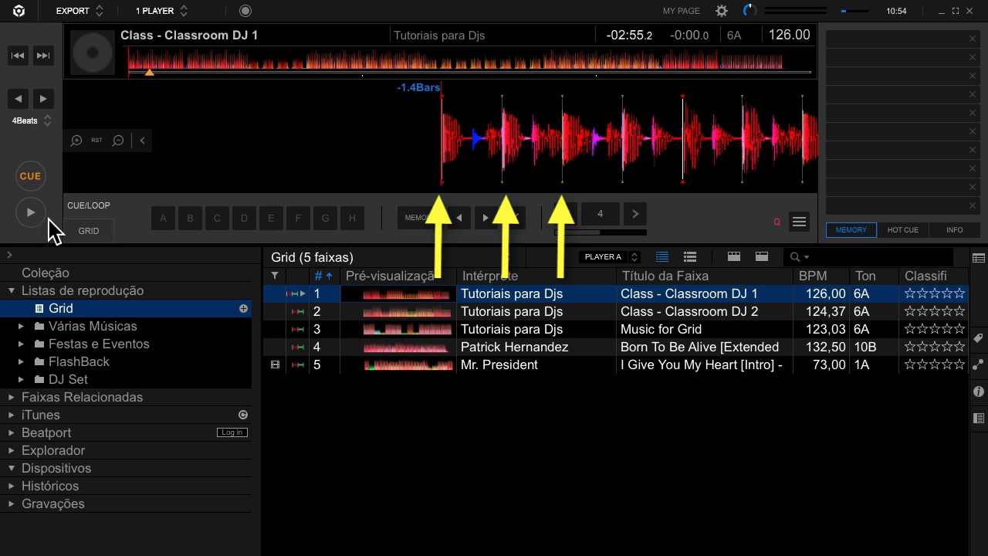
Step: Play Class - Classroom DJ 1 against its beat grid twice, returning to the cue point each time
left_click(31, 214)
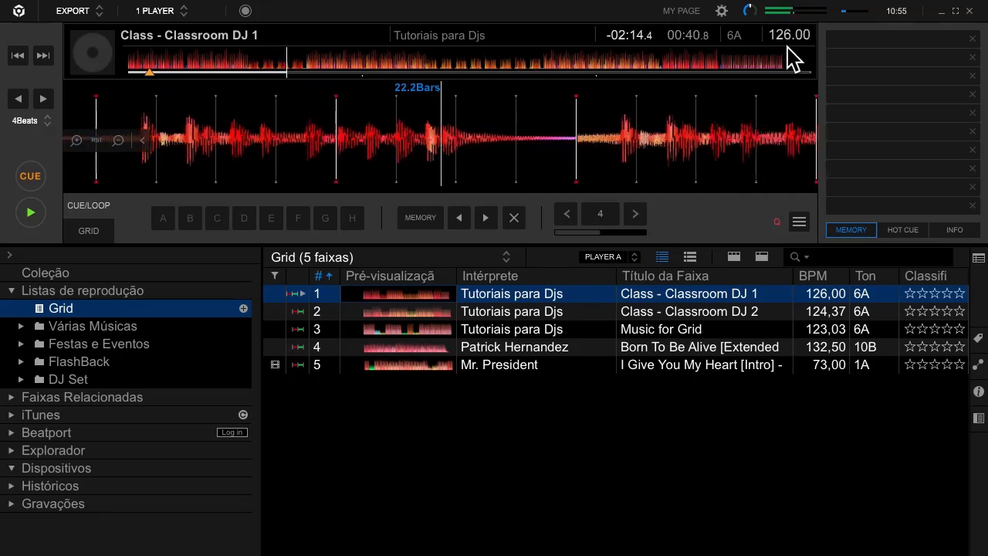
left_click(30, 176)
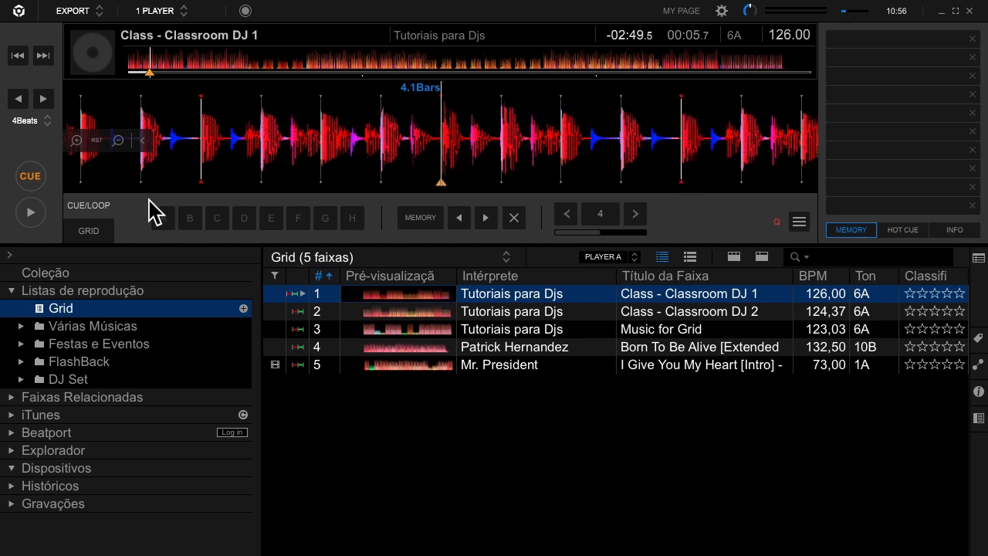
left_click(32, 217)
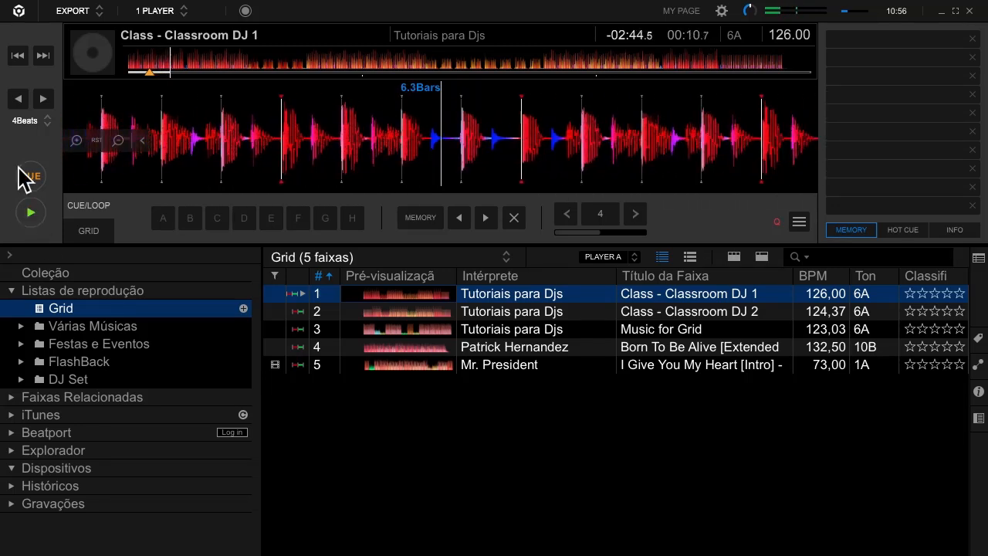
left_click(29, 179)
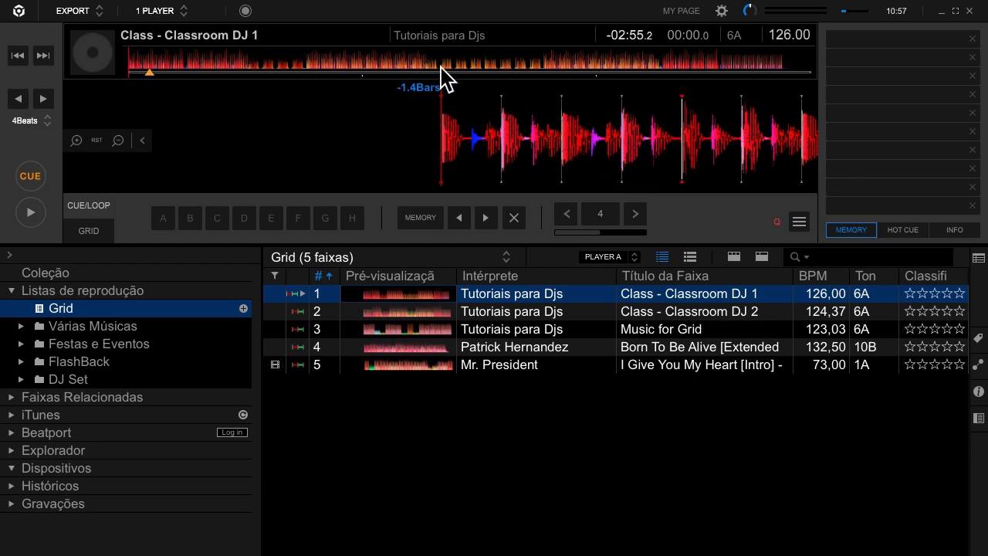
Step: Check the beat grid at middle and late sections of Class - Classroom DJ 1, playing from around bar 71
left_click(378, 69)
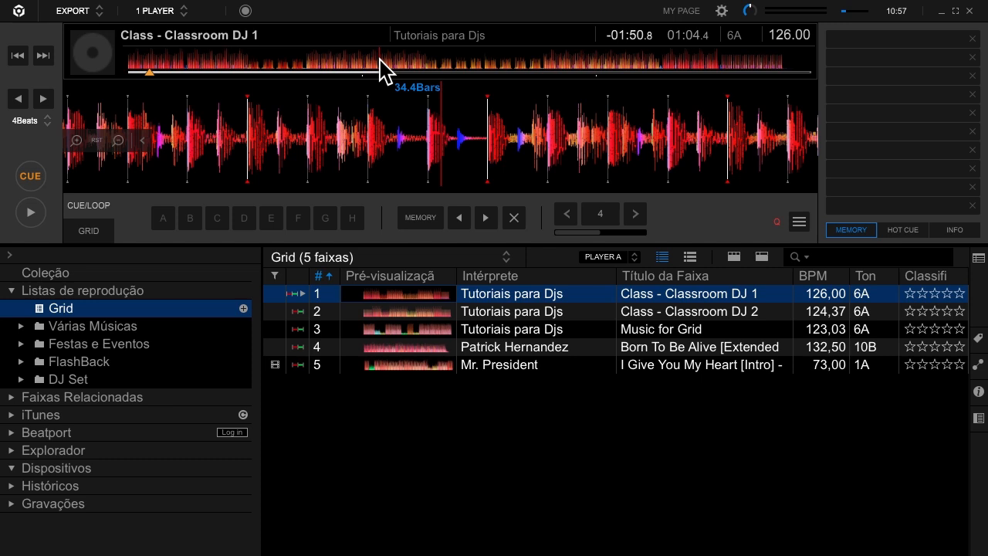
left_click(655, 70)
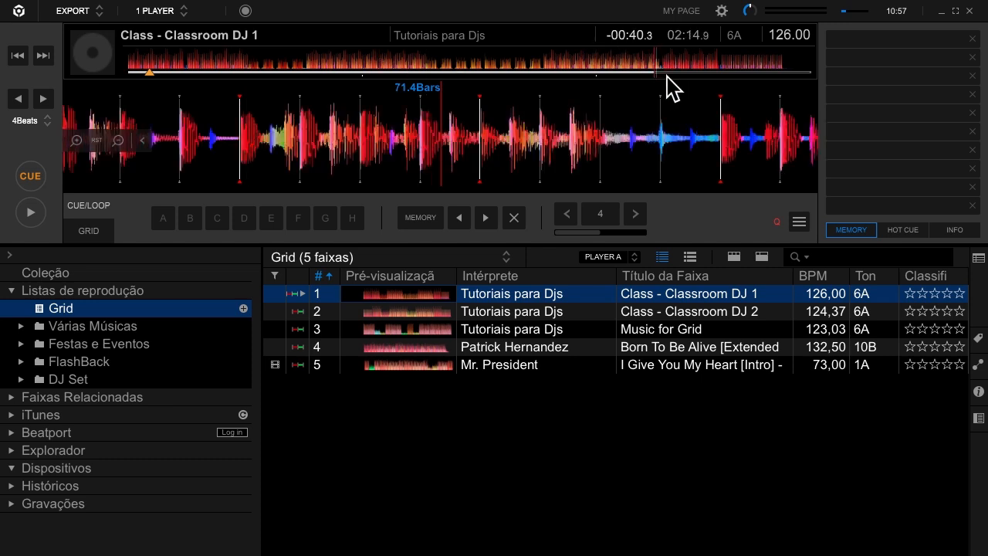
left_click(33, 209)
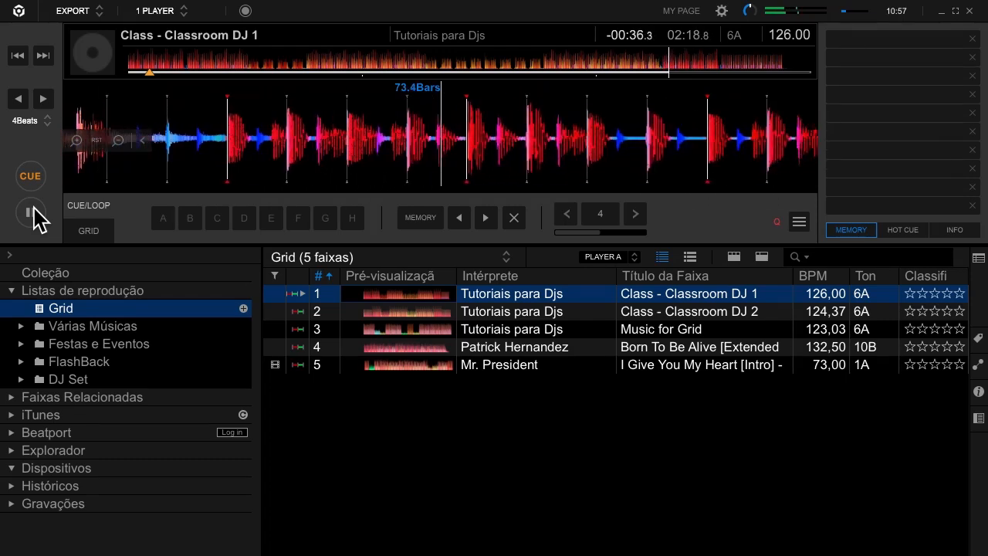
left_click(309, 64)
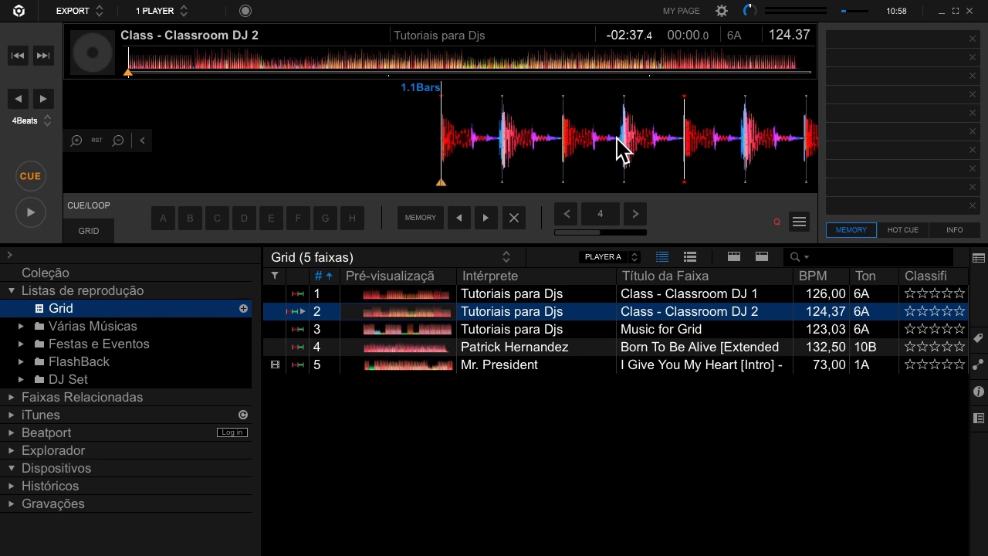
Step: Set hot cue A on the bar 5 downbeat of Class - Classroom DJ 2
left_click_drag(500, 154, 529, 145)
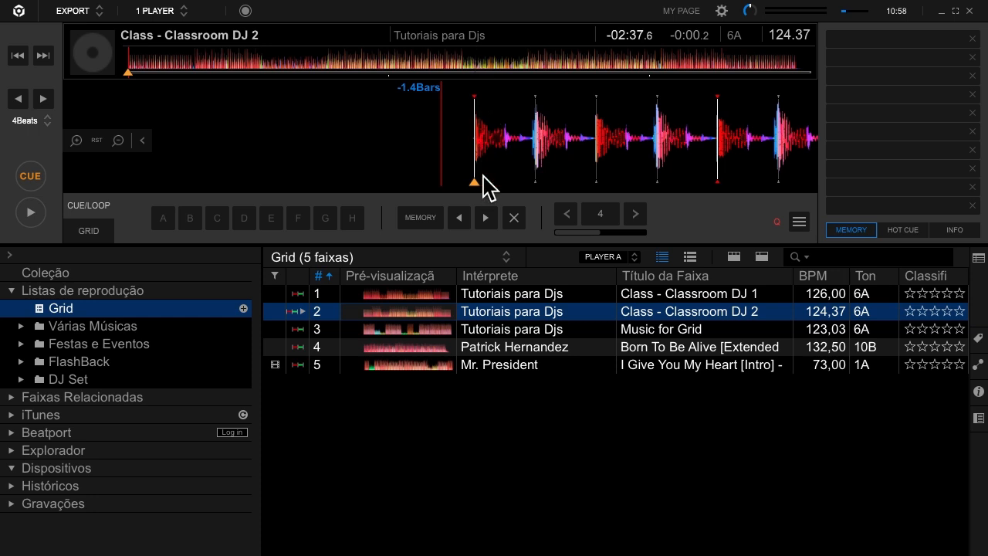
left_click(75, 140)
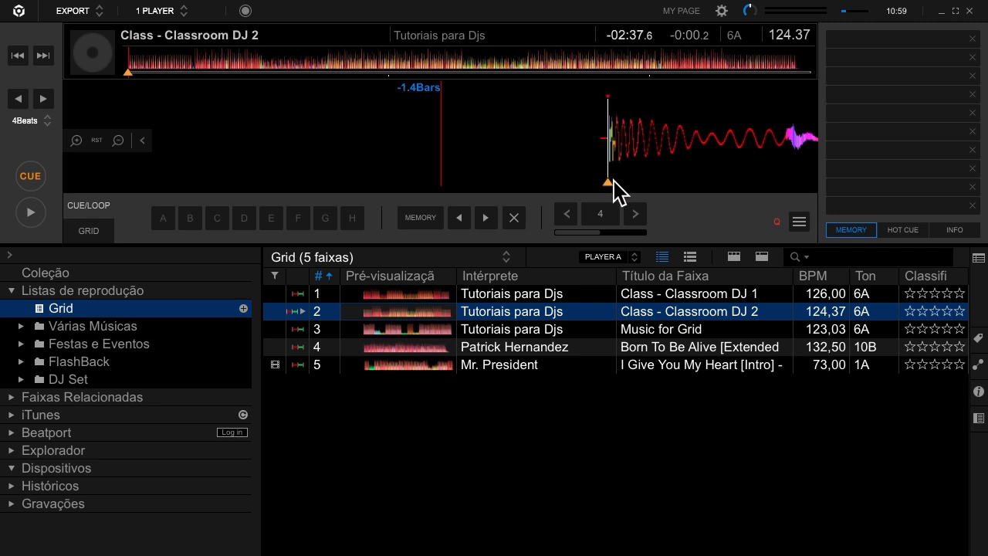
left_click(118, 141)
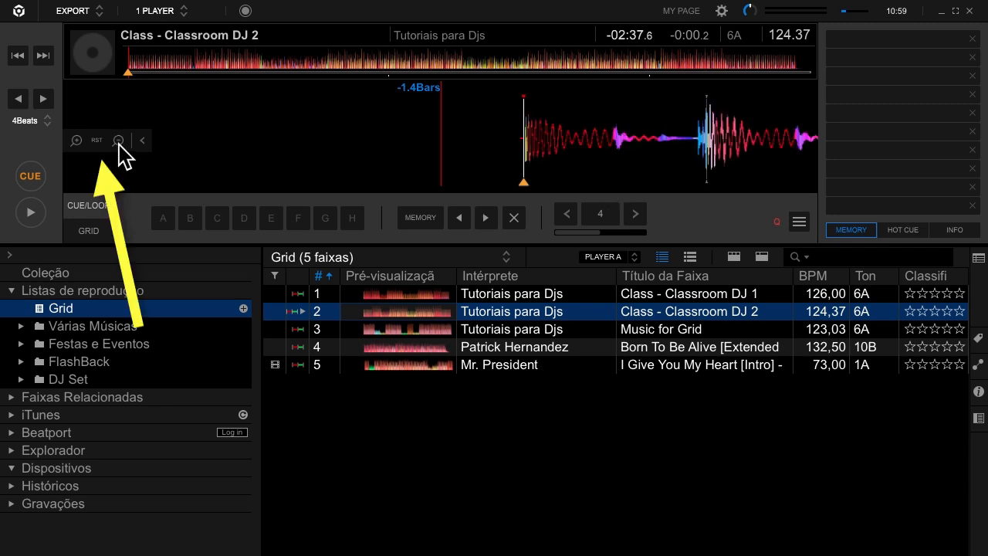
left_click(118, 140)
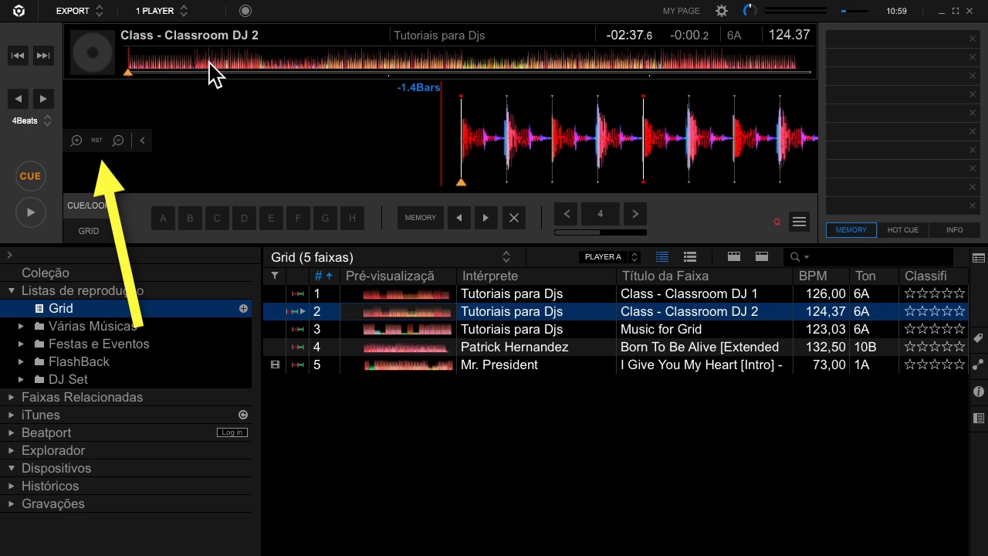
left_click(161, 65)
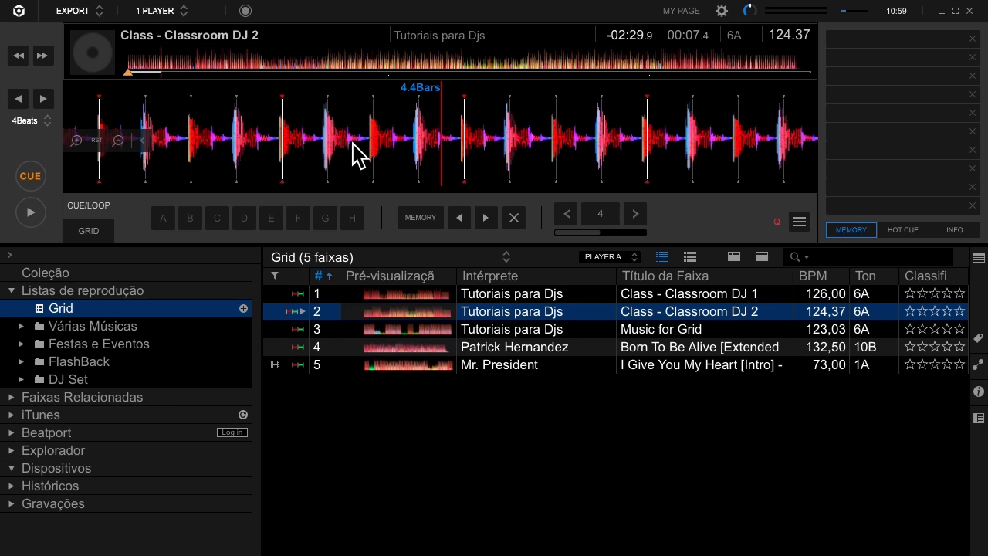
mouse_move(441, 153)
left_mouse_down()
mouse_move(476, 161)
mouse_move(422, 159)
left_mouse_up()
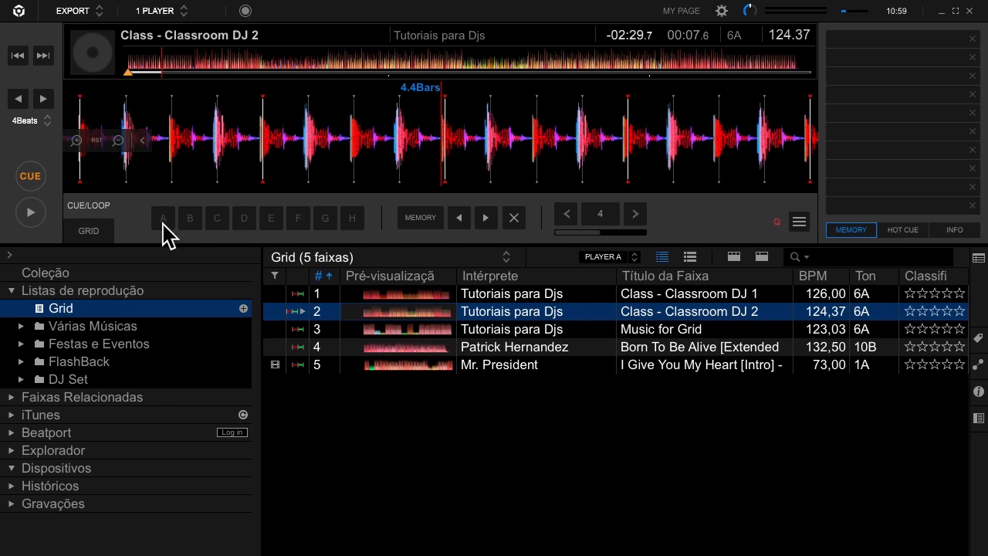
left_click(163, 223)
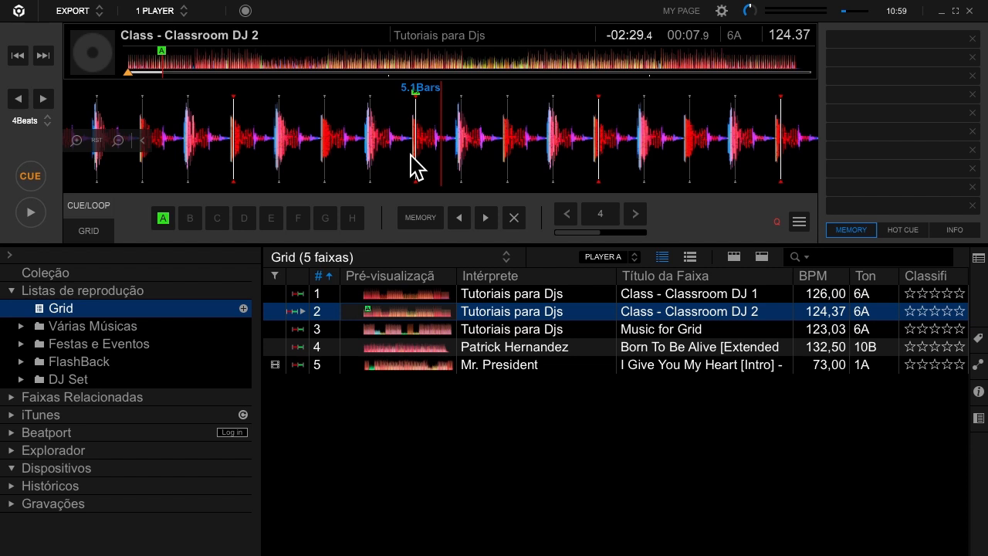
Step: Create an 8-beat loop from bar 15 during playback, return to its start and deactivate the loop
left_click(240, 69)
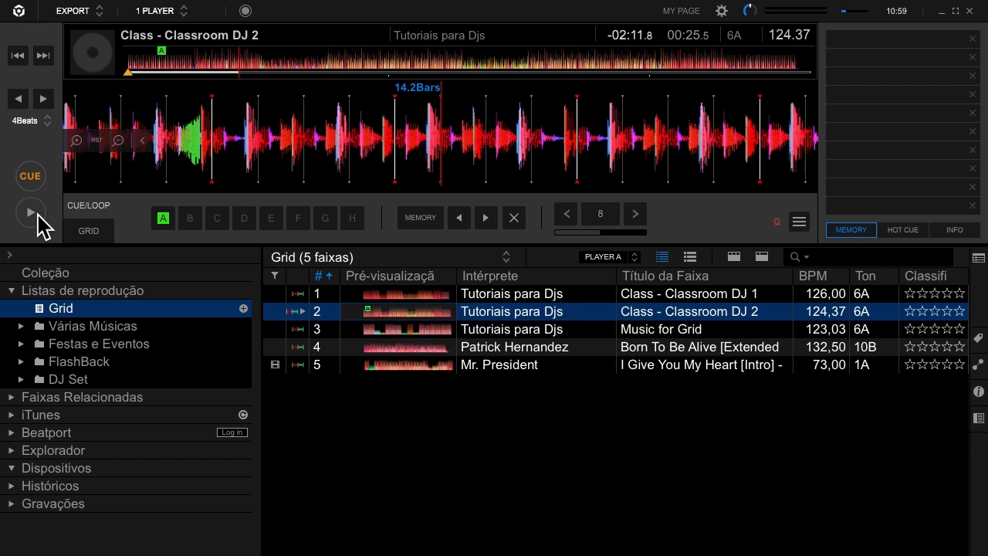
left_click(35, 213)
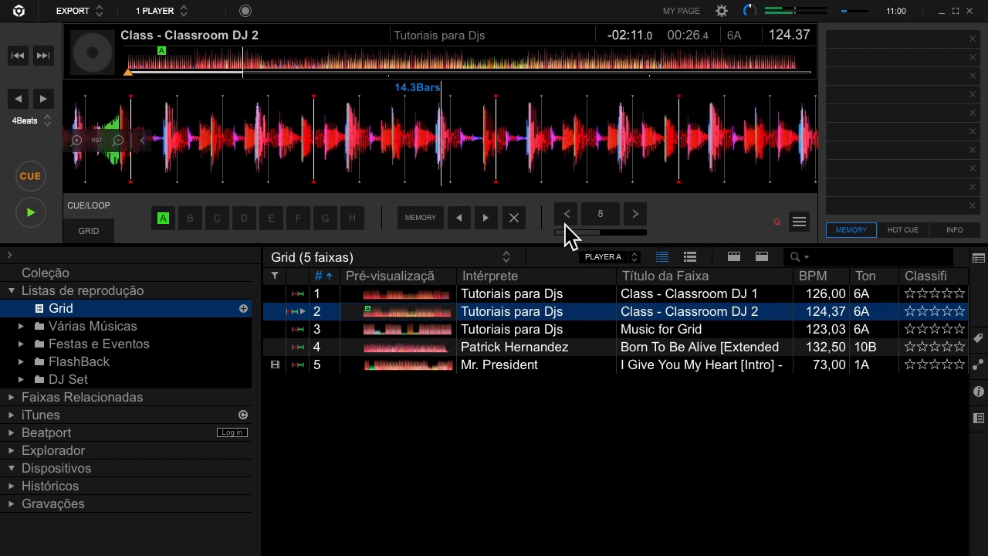
left_click(600, 215)
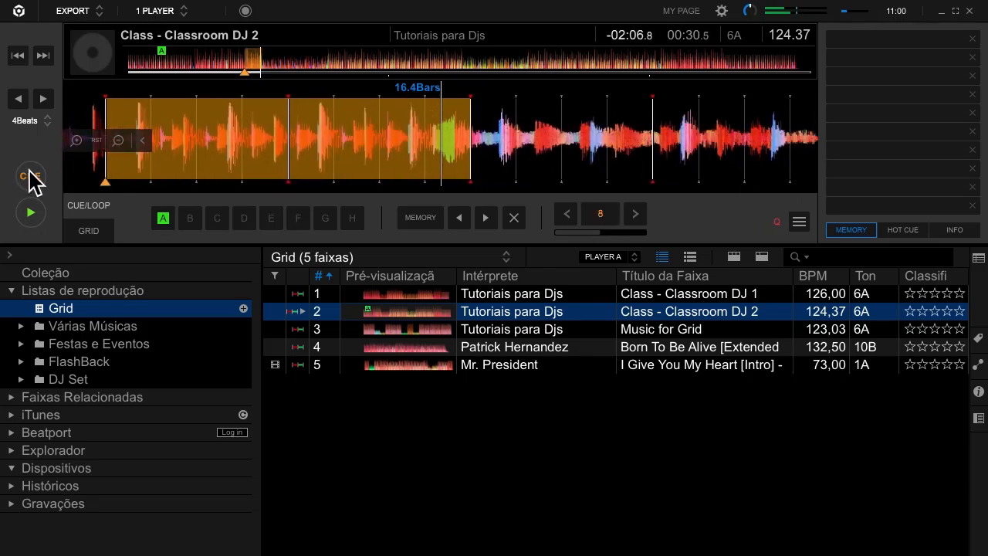
left_click(30, 172)
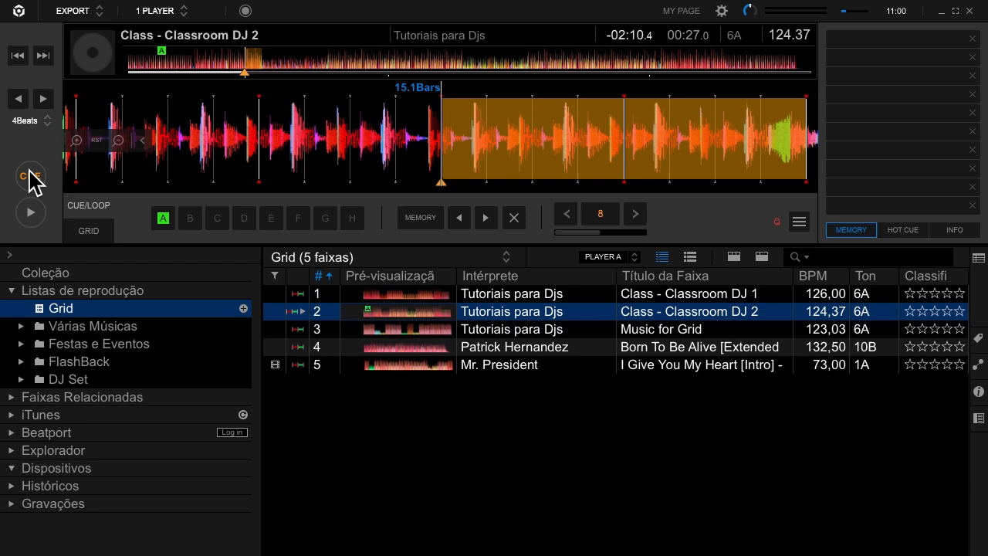
left_click(606, 219)
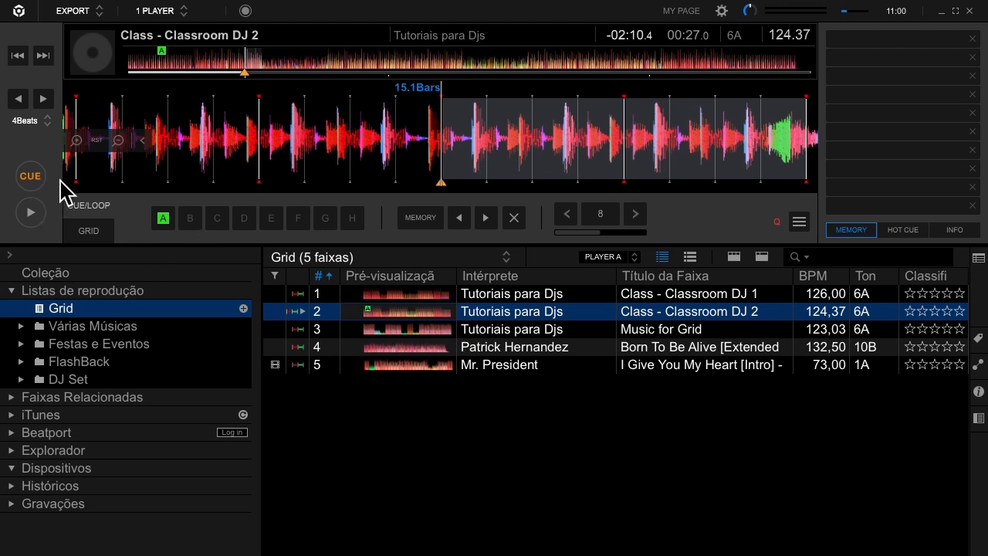
Step: Show the grid editing controls, enable the metronome and play a section of the track with it
left_click(129, 71)
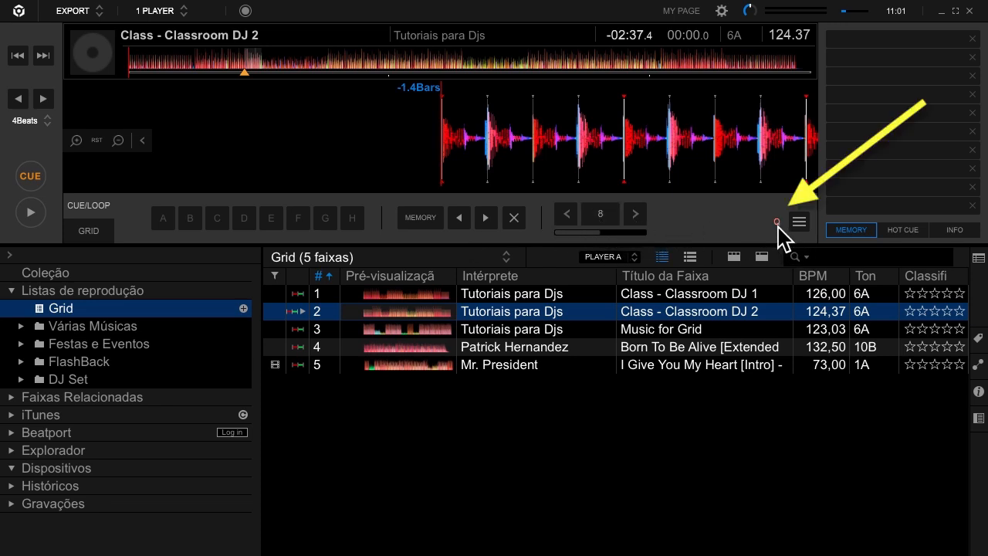
left_click(89, 232)
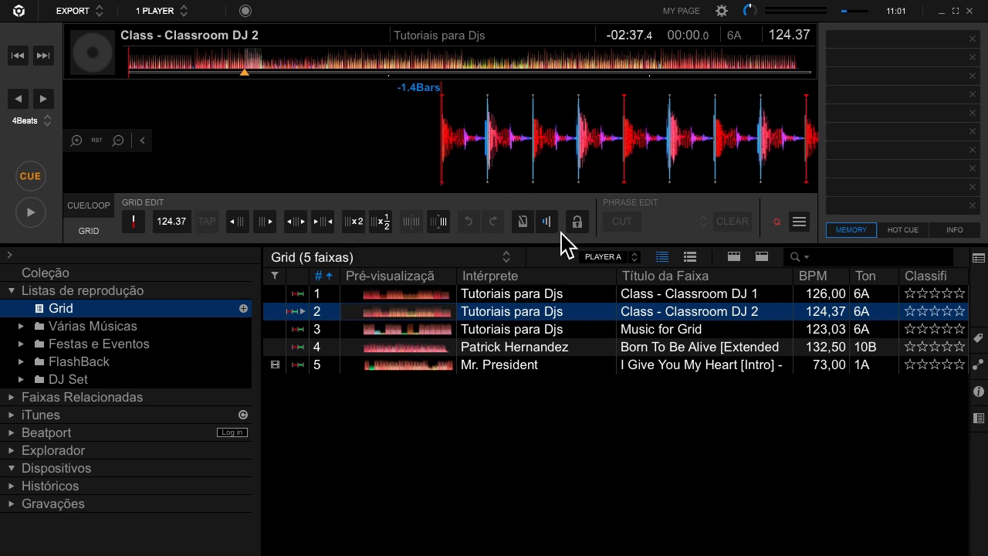
left_click(523, 222)
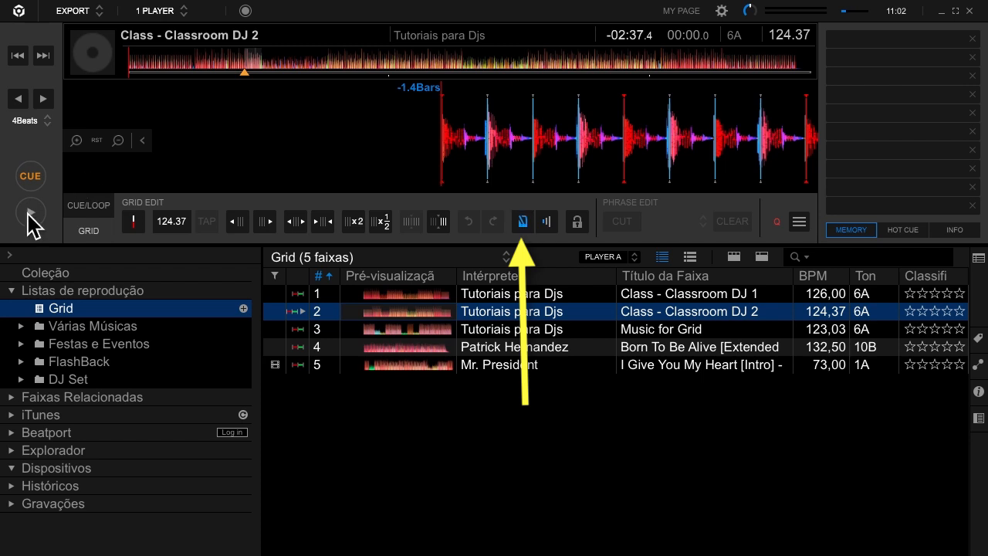
left_click(202, 67)
left_click(32, 214)
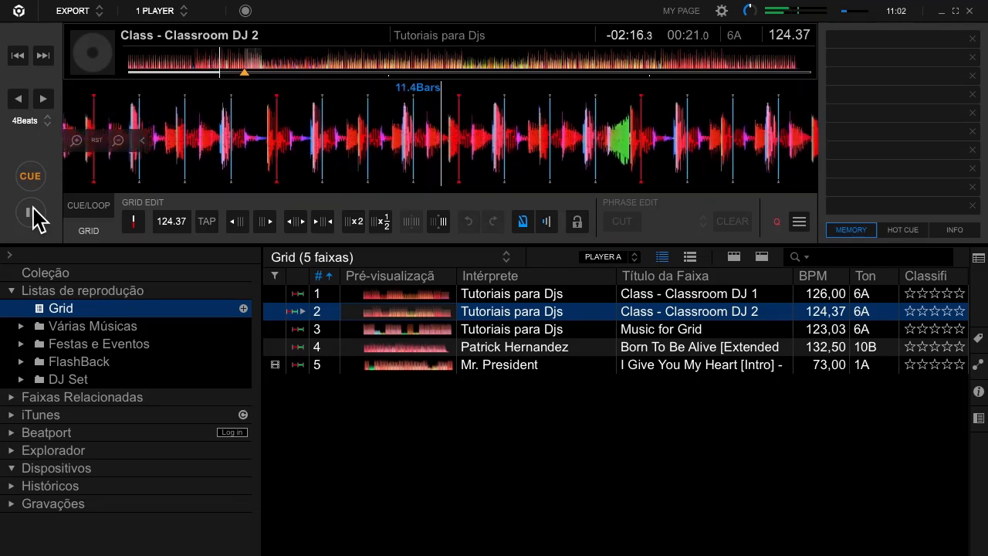
left_click(30, 179)
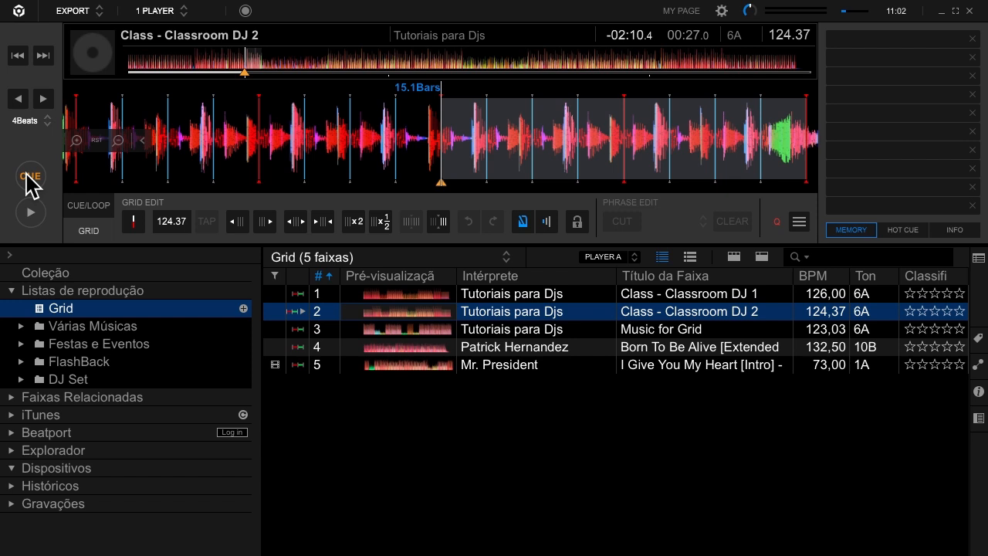
Step: Widen the spacing between the beat grid lines until the grid BPM is 123.63
left_click(131, 63)
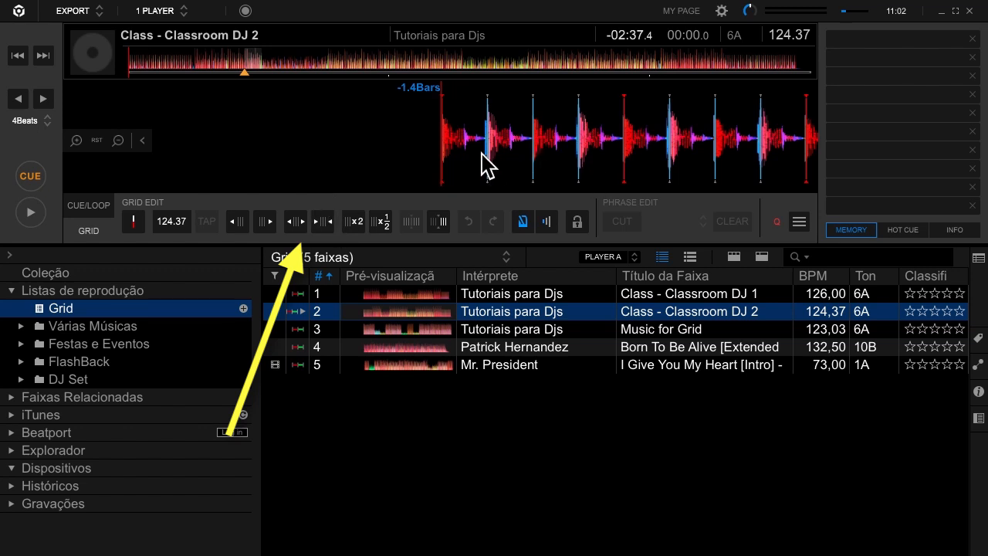
left_click(174, 65)
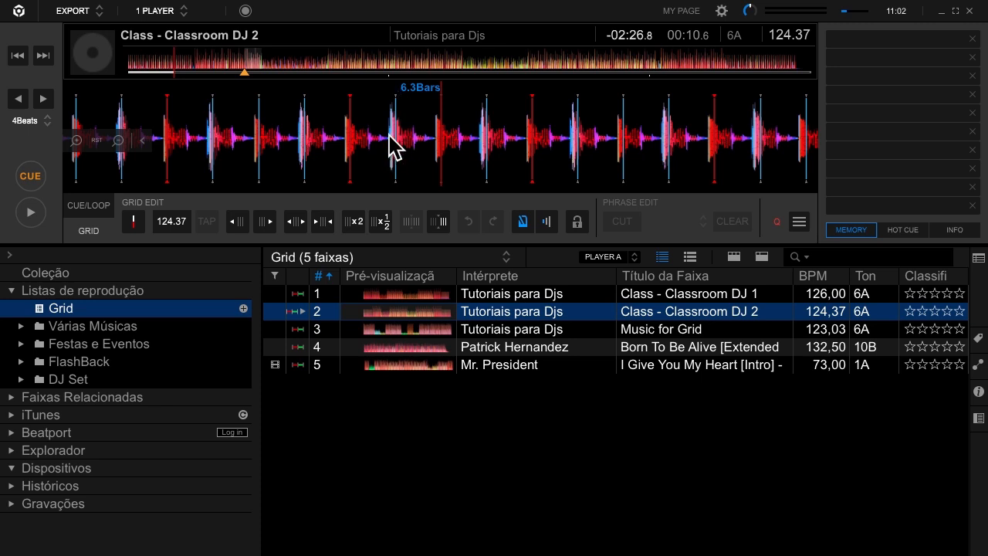
left_click_drag(387, 155, 331, 105)
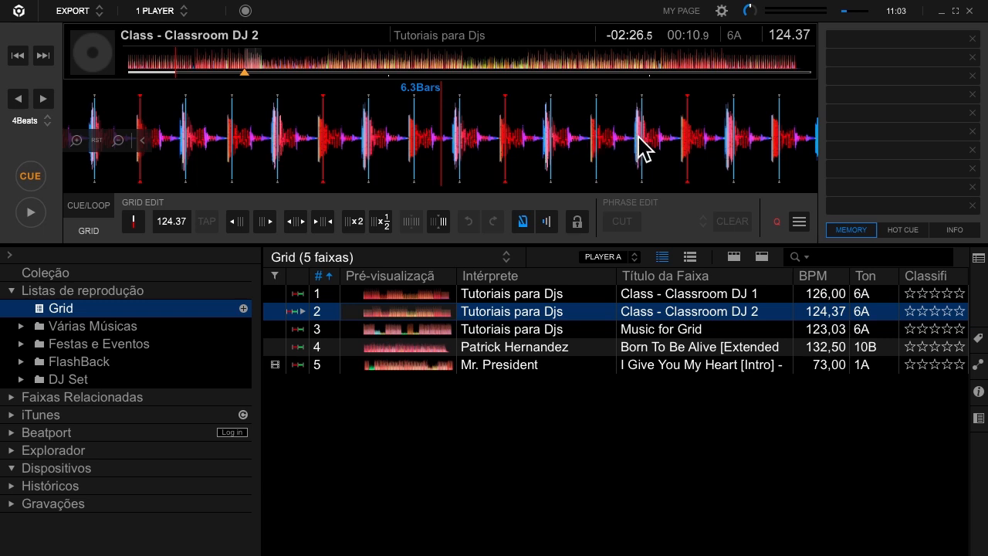
left_click(298, 222)
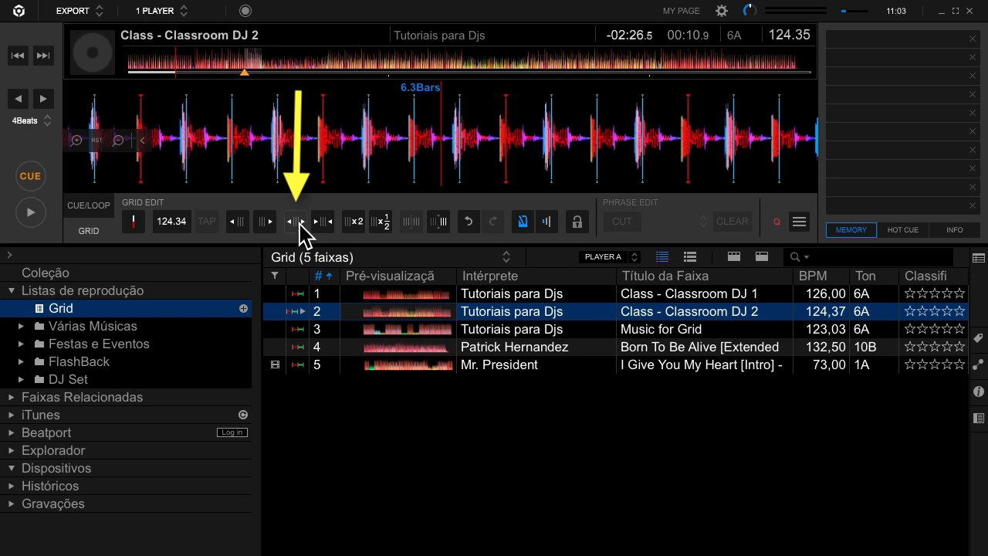
left_click(300, 223)
left_click(300, 223)
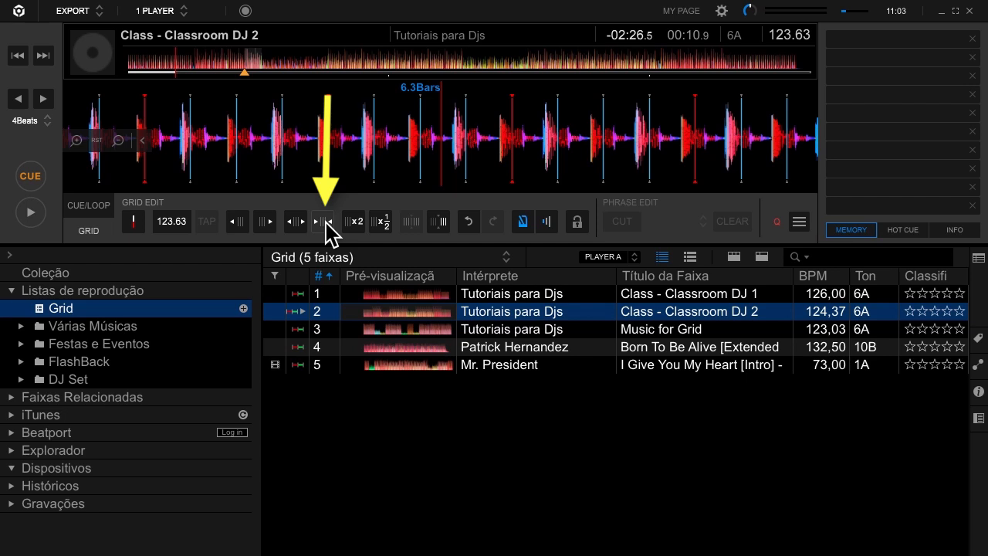
Step: Narrow the spacing between the beat grid lines until the grid BPM is 124.99
left_click(327, 223)
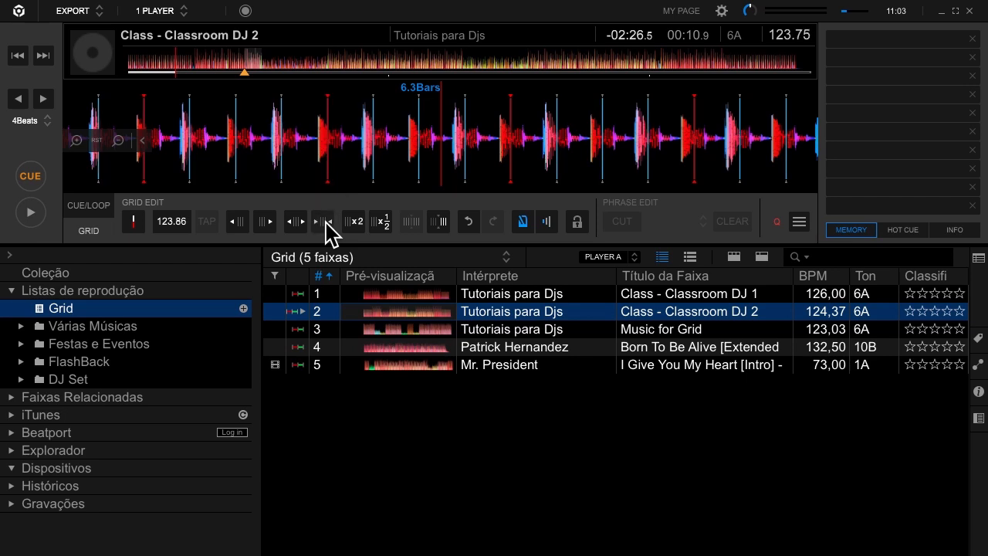
left_click(327, 223)
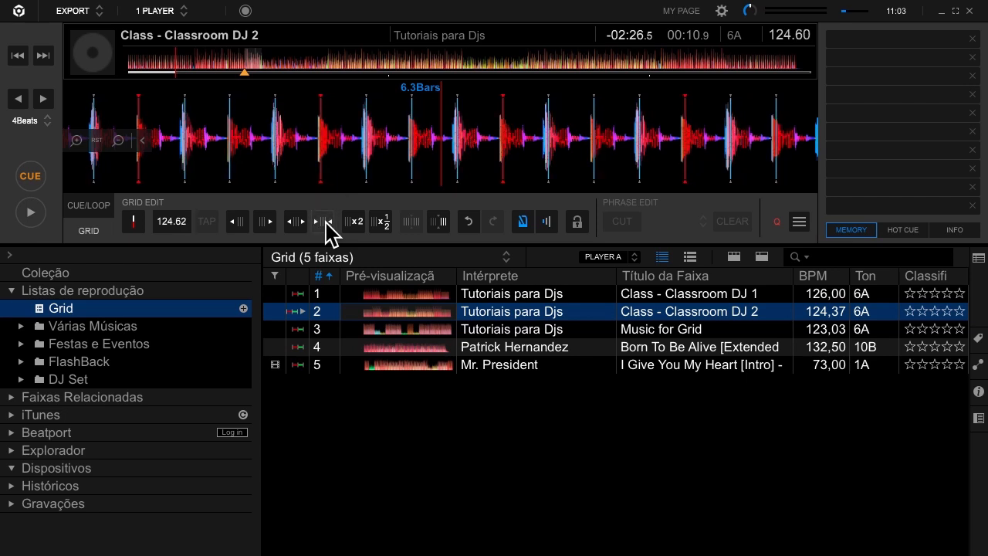
left_click(327, 223)
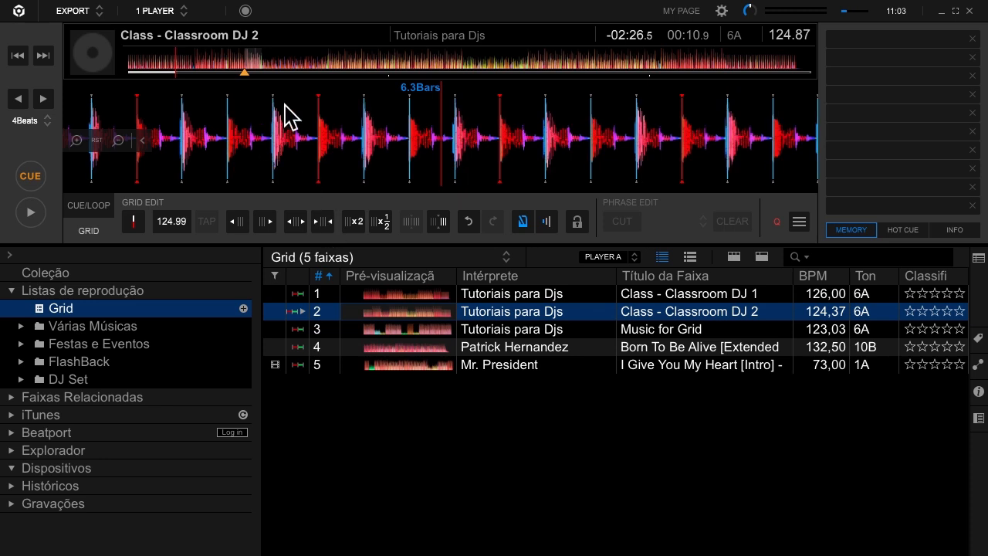
Step: Examine closely how the bar 6 downbeat marker lines up with the start of the kick
left_click(76, 142)
left_click(76, 141)
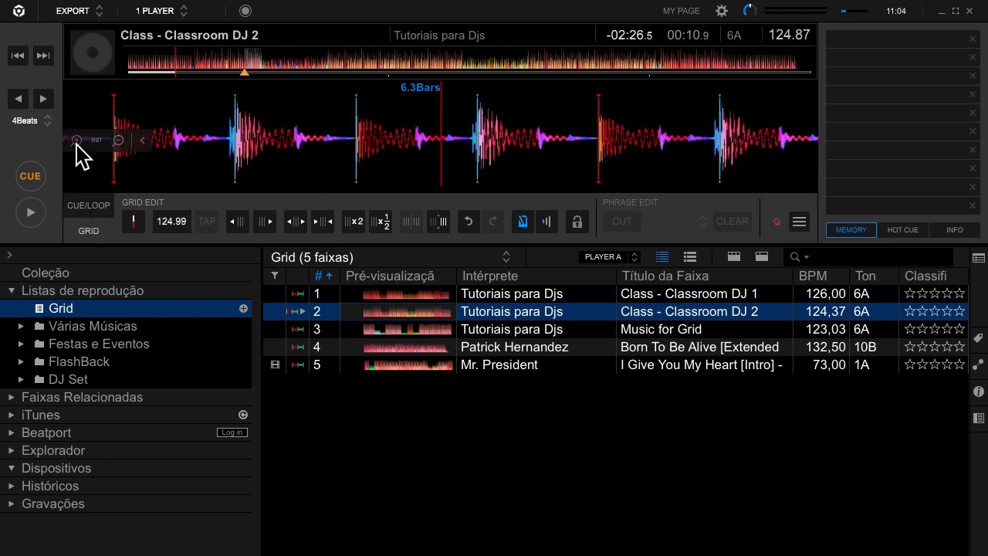
left_click(76, 143)
left_click(75, 142)
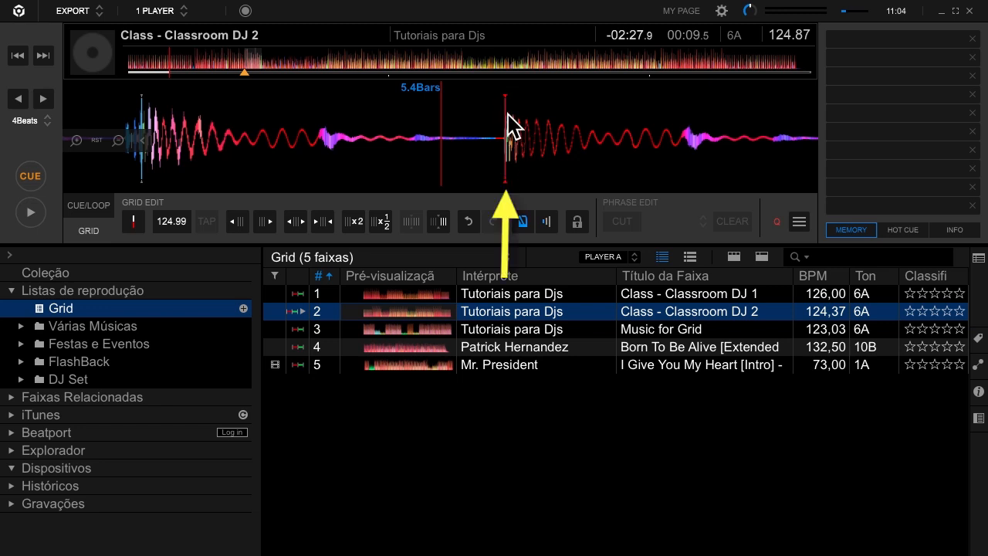
Step: Narrow the beat grid spacing to 125.00 BPM so the bar 64 downbeat marker lines up with the start of its kick
left_click(657, 64)
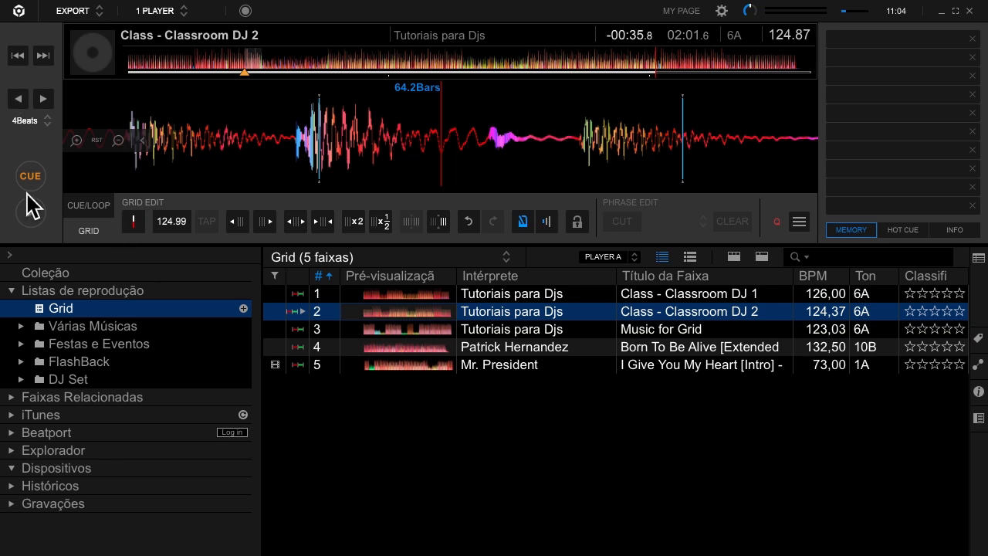
left_click(118, 142)
left_click(118, 142)
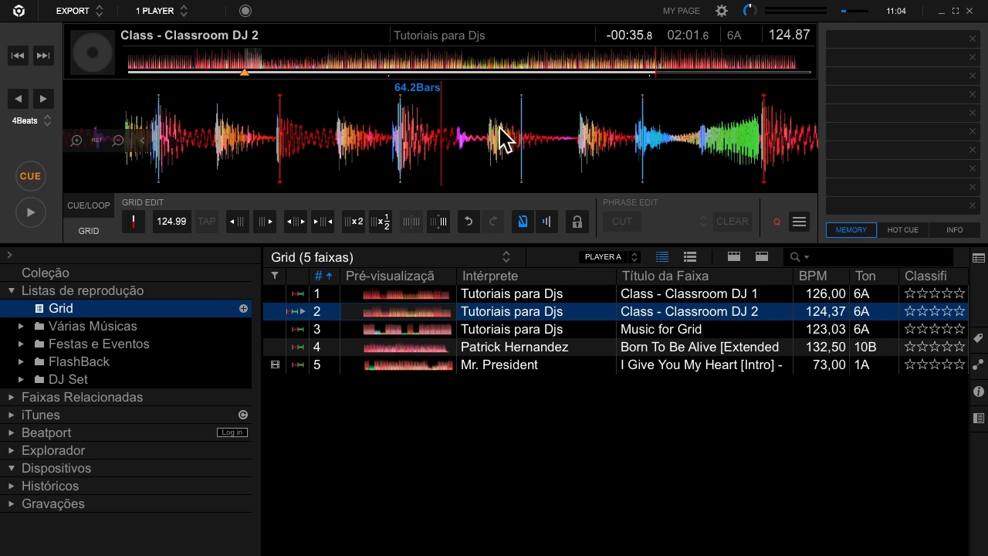
left_click_drag(271, 132, 362, 175)
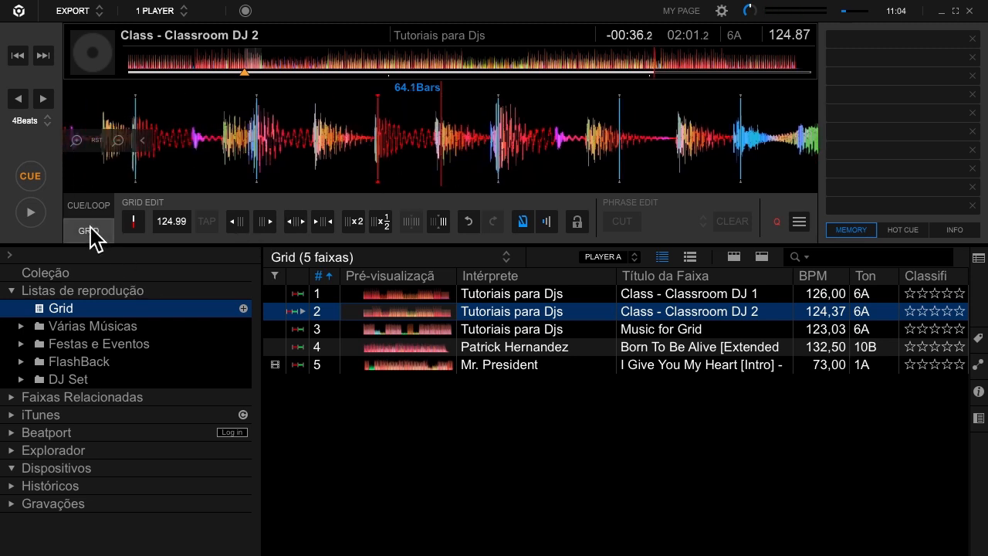
left_click(76, 142)
left_click(77, 141)
left_click_drag(267, 163, 345, 178)
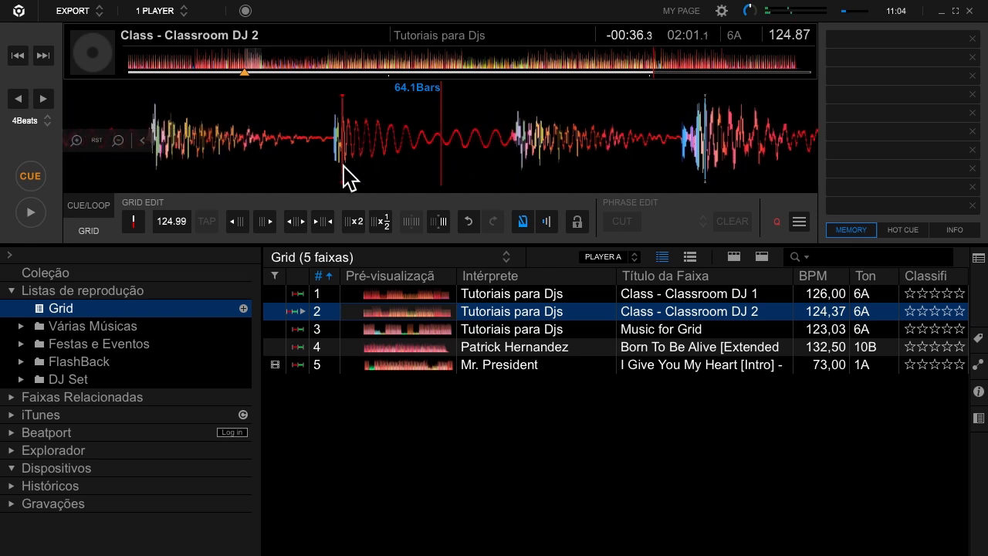
left_click(323, 222)
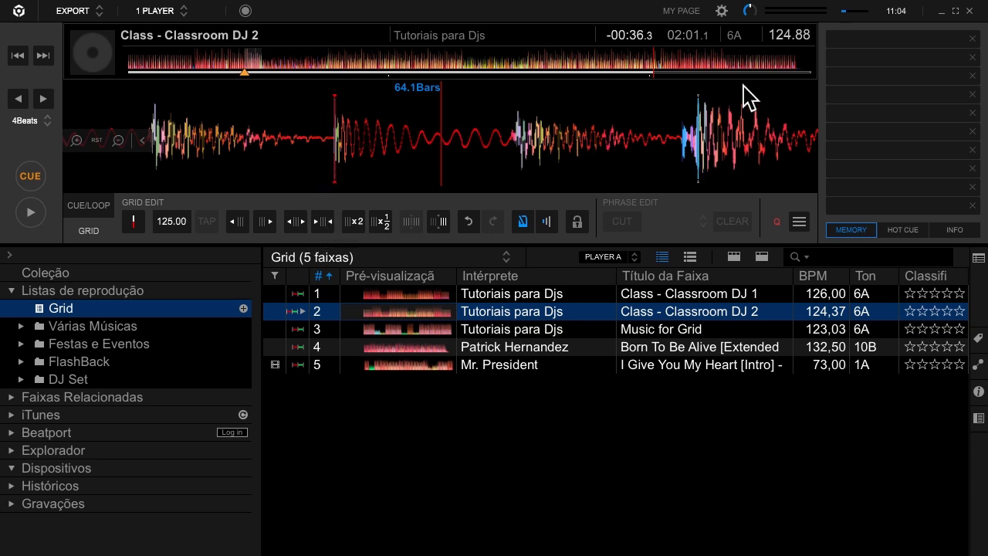
Step: Check how the bar 78 downbeat marker near the end of the track lines up with its kick
left_click(772, 68)
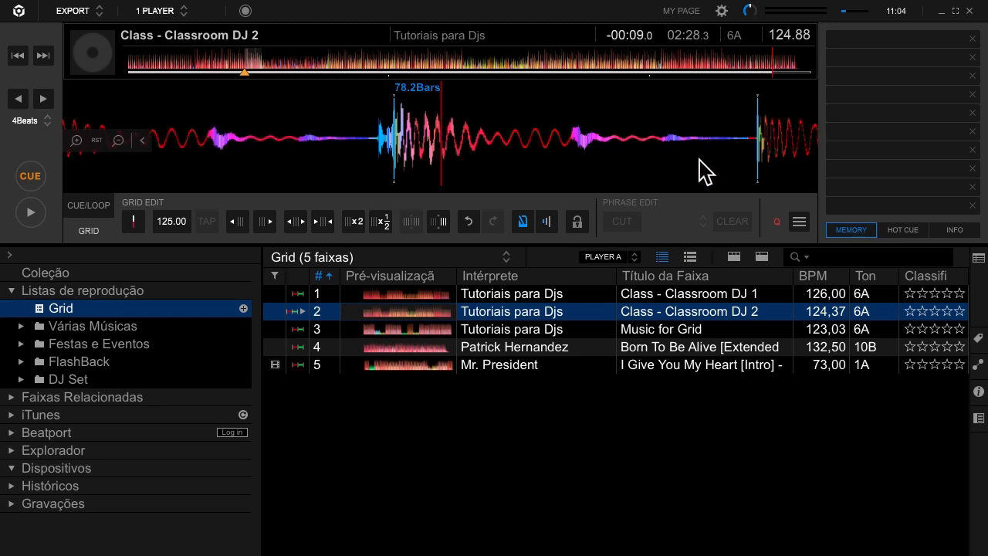
left_click_drag(705, 172, 838, 150)
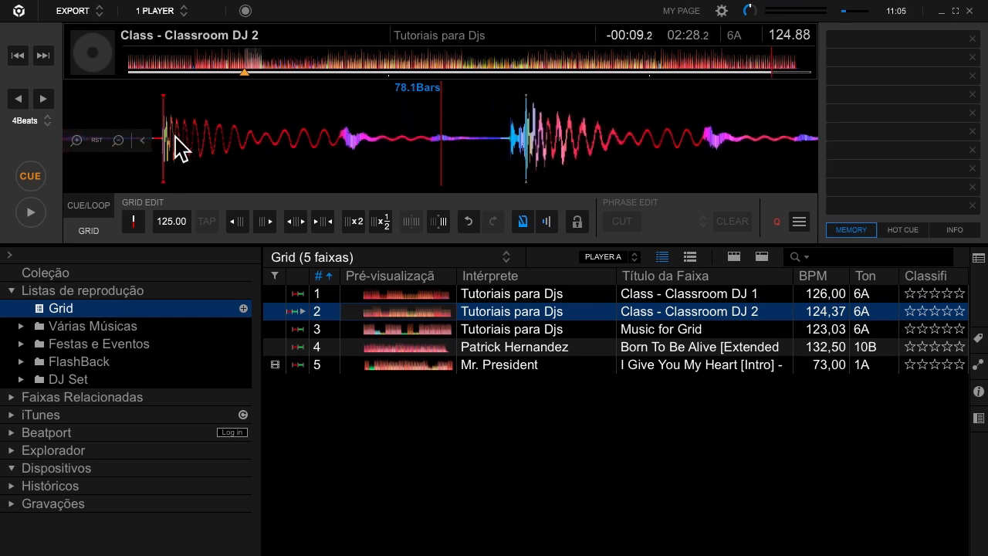
Step: Switch from grid editing to the cue and loop controls and play the track from around bar 8
left_click(91, 208)
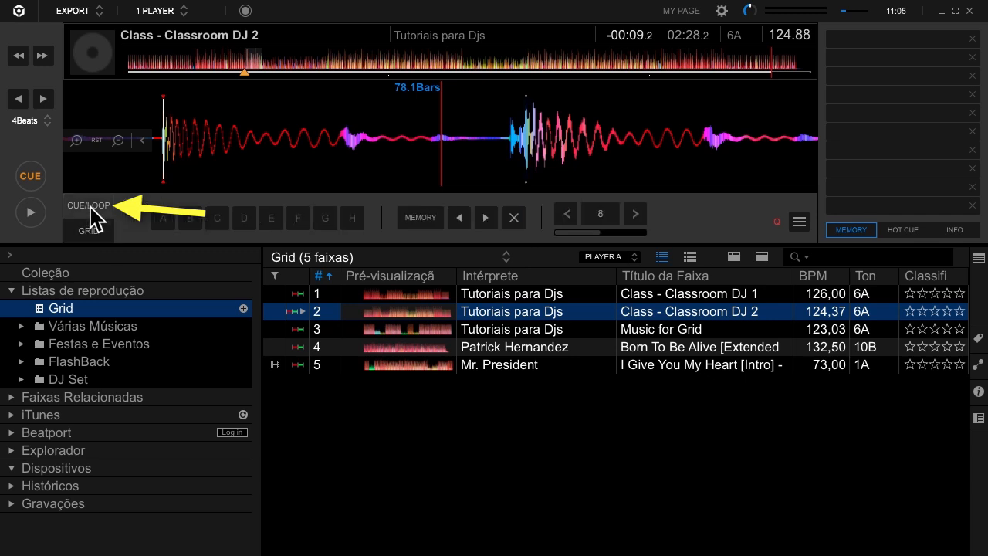
left_click(118, 140)
left_click(118, 140)
left_click(118, 141)
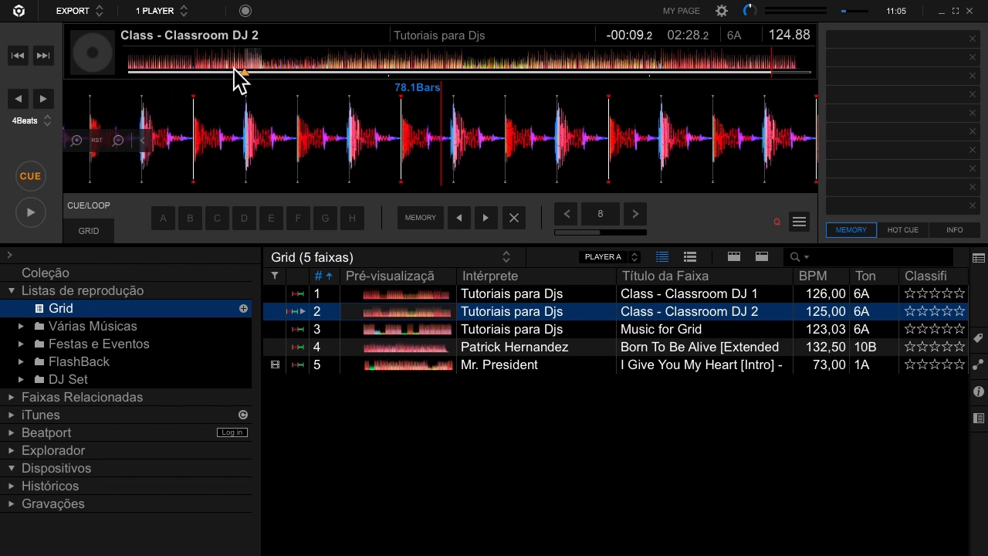
left_click(196, 69)
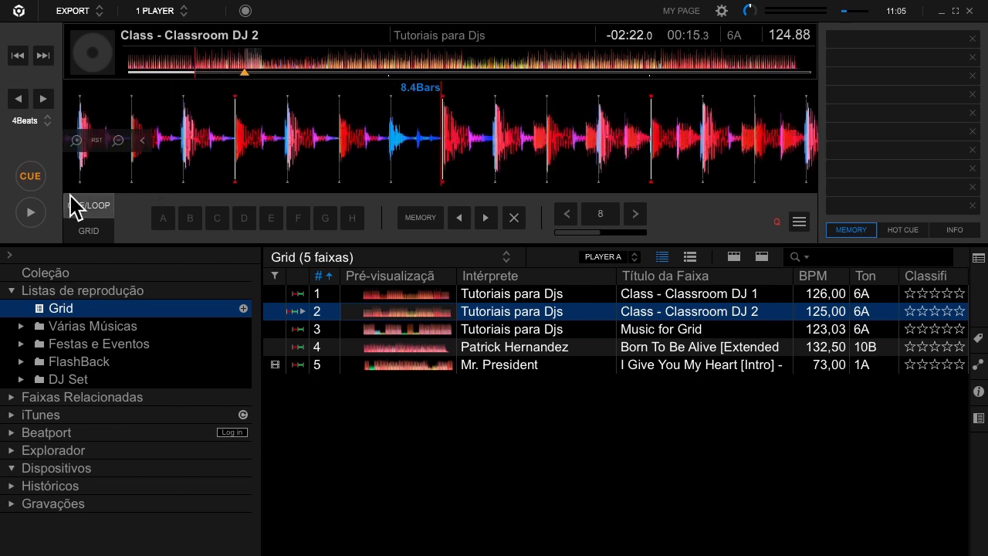
left_click(32, 214)
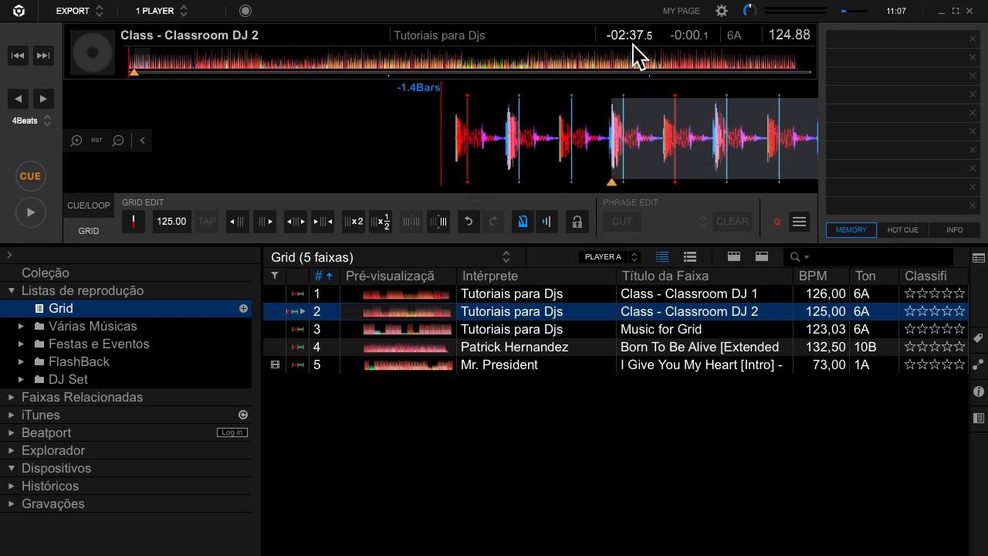
Step: Compare the grid markers with the kicks around bars 67, 12 and 71 and at the start of the track
left_click(682, 71)
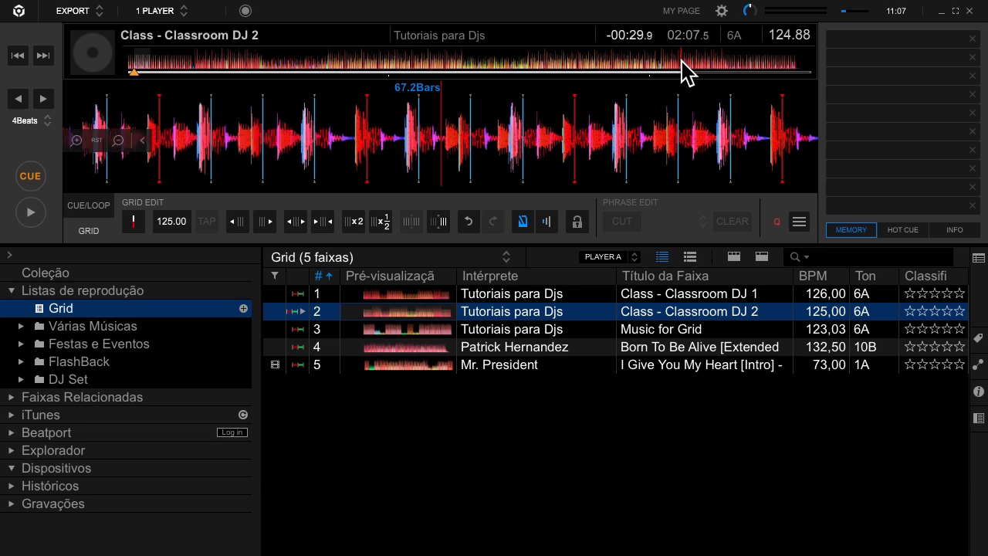
left_click(228, 67)
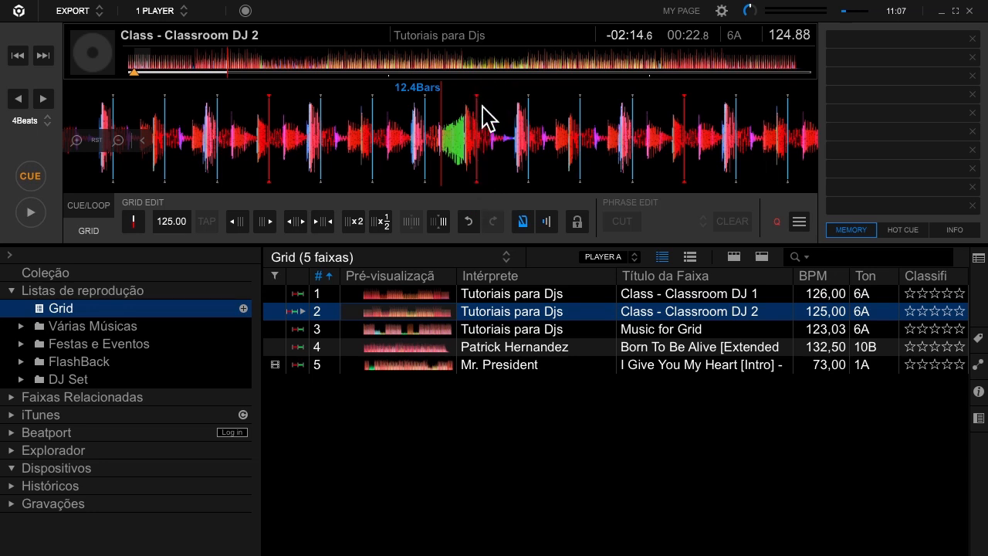
left_click(714, 65)
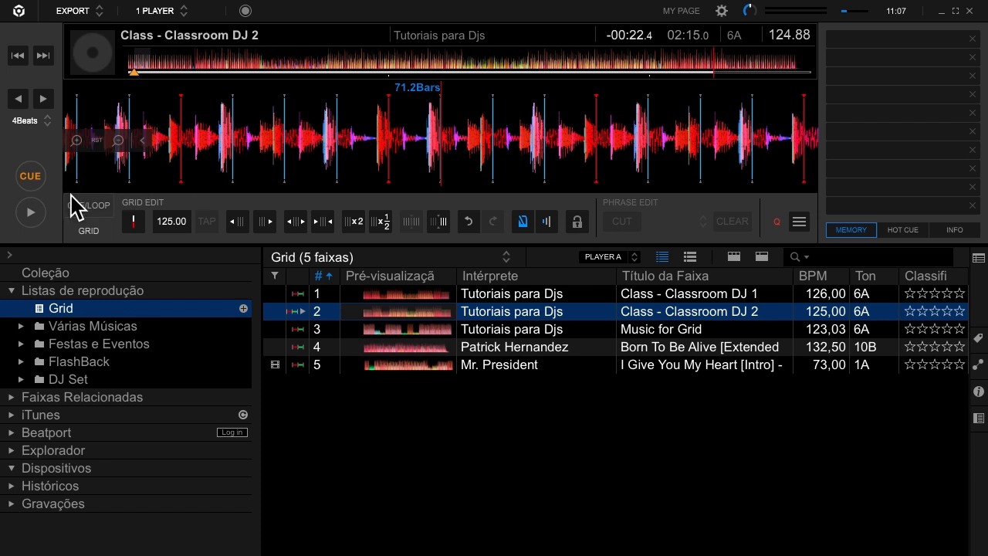
left_click(136, 71)
Step: Shift the whole beat grid until the first downbeat marker sits exactly on the start of the first kick
left_click_drag(351, 127, 460, 153)
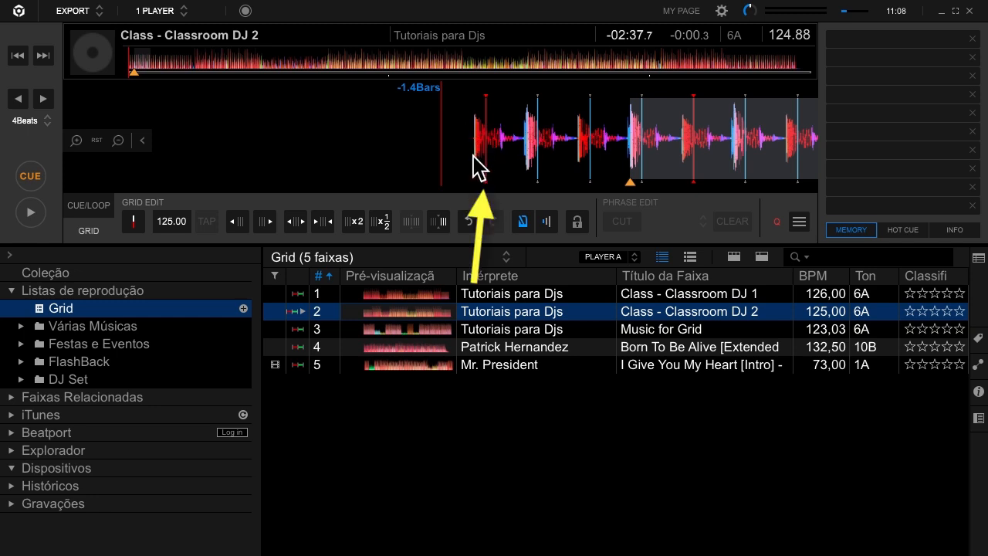
left_click(241, 222)
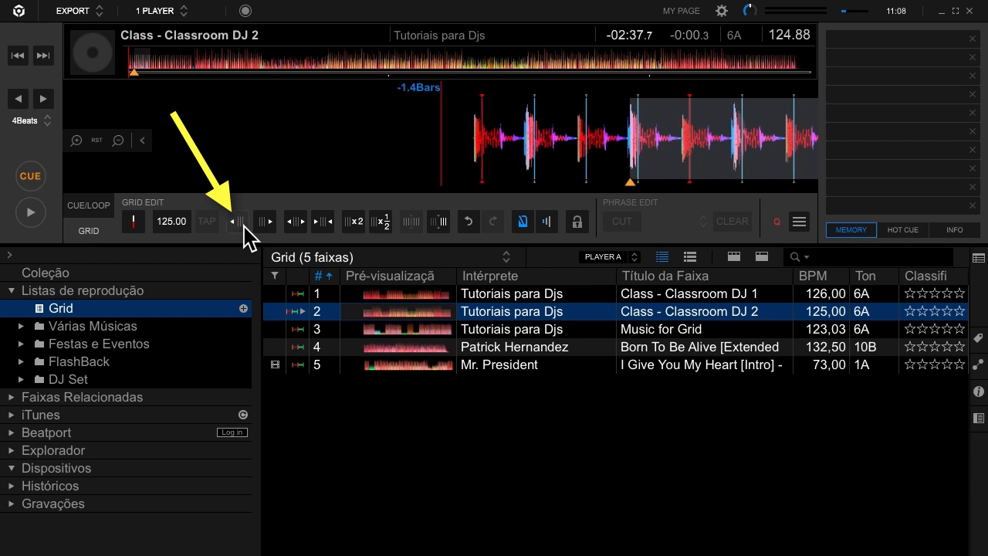
left_click(243, 224)
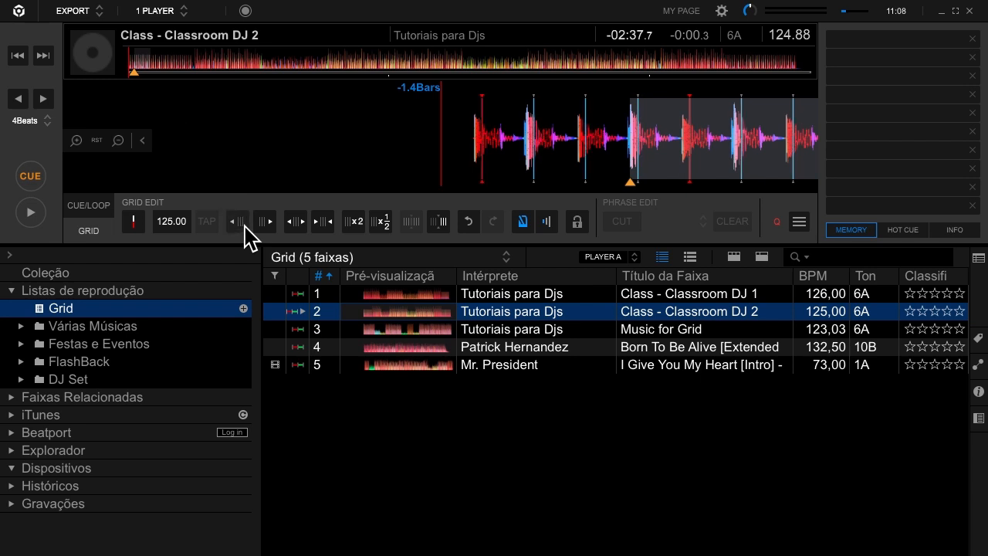
left_click(244, 225)
left_click(243, 224)
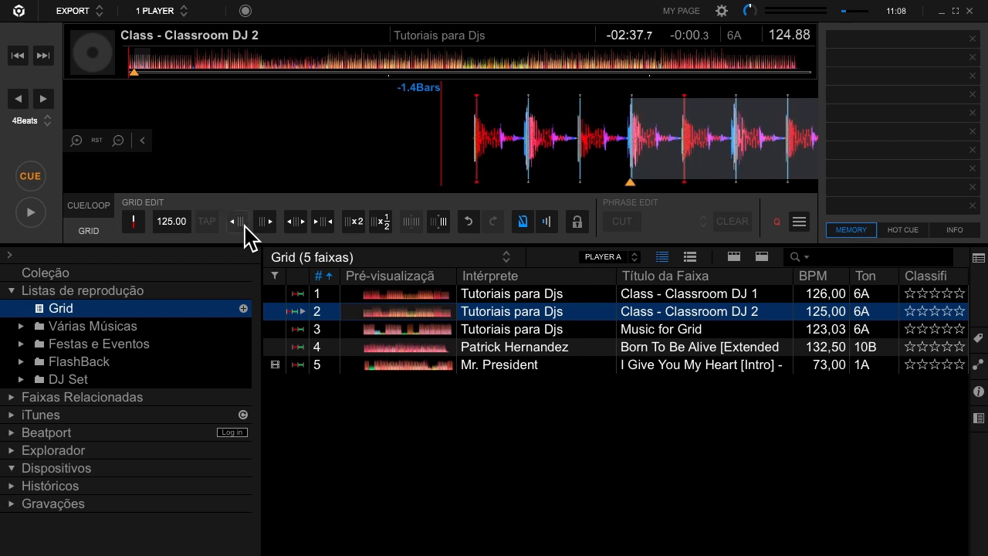
left_click(78, 141)
left_click(78, 141)
left_click(78, 141)
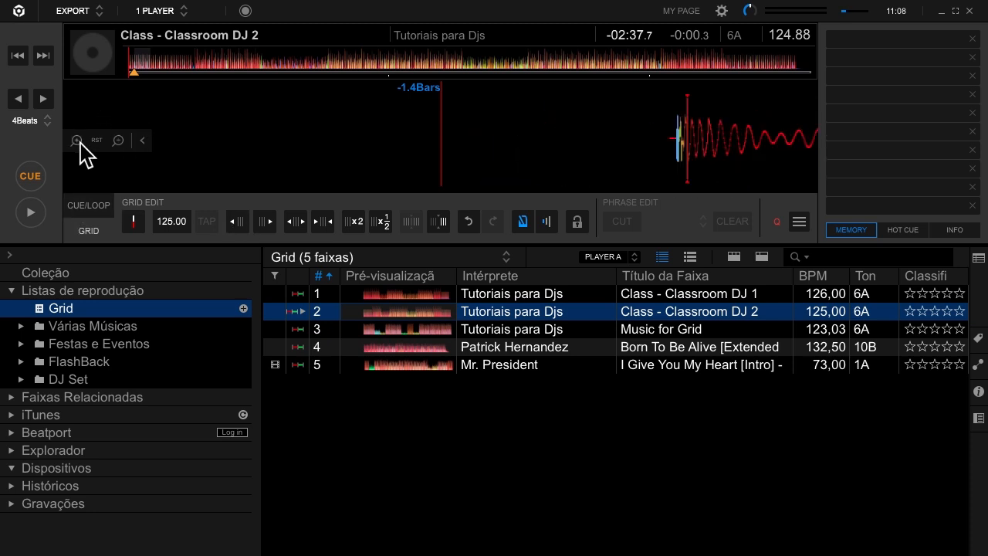
left_click(265, 223)
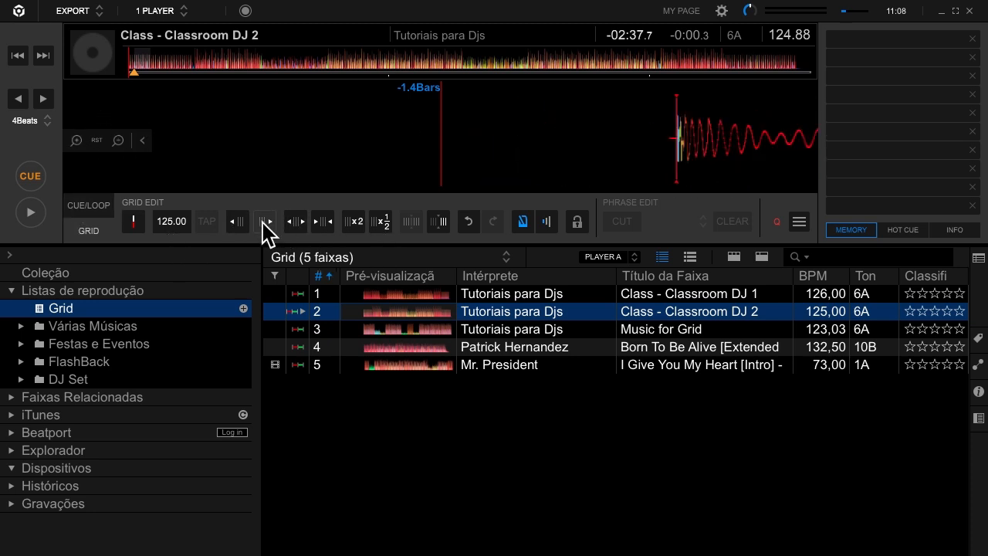
Step: Shift the whole beat grid later so its markers fall slightly after the kicks
left_click(118, 140)
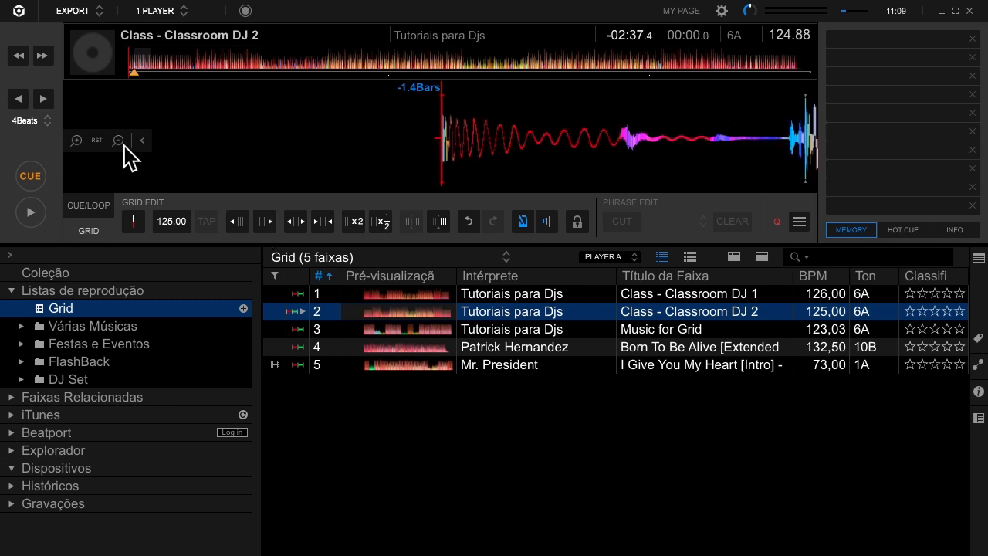
left_click(120, 141)
left_click(119, 141)
left_click(120, 142)
left_click(120, 141)
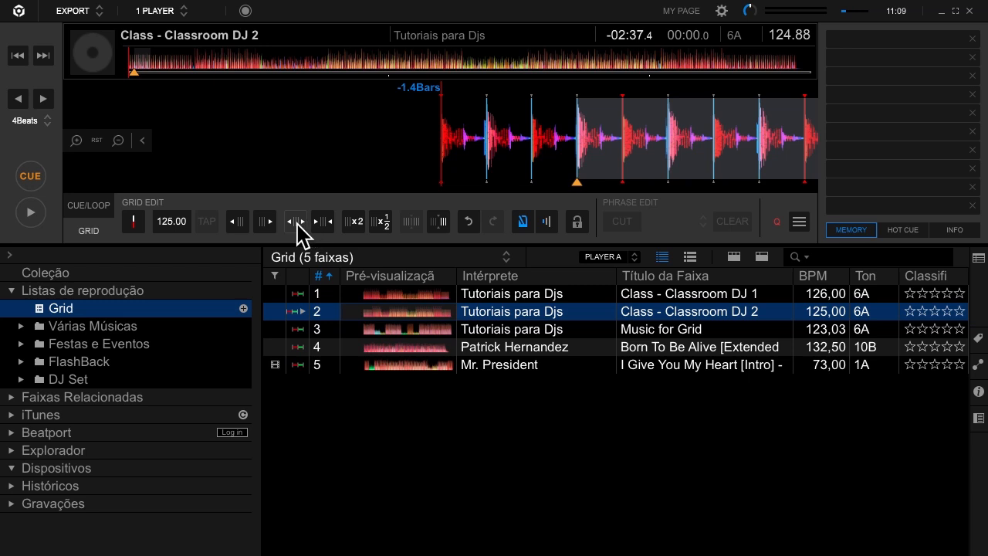
left_click(270, 229)
left_click(270, 230)
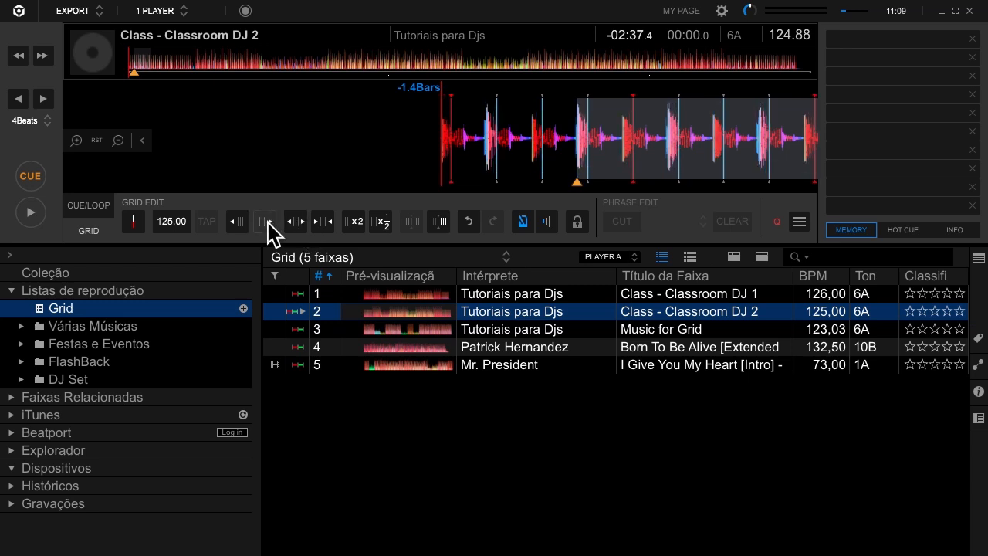
Step: Set the grid's first beat at the start of the first kick and check the alignment around bars 6 and 8
left_click_drag(351, 141, 414, 142)
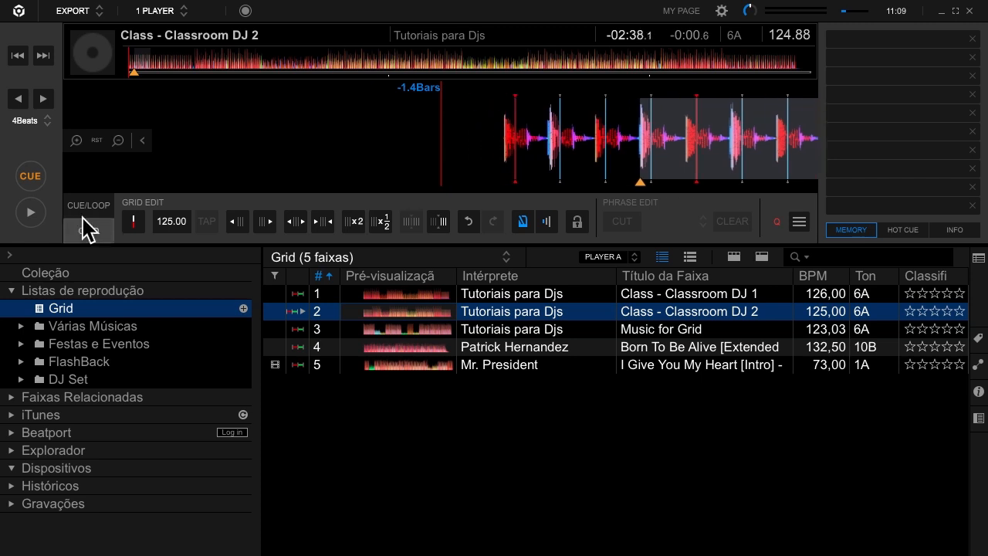
left_click(75, 140)
left_click(76, 140)
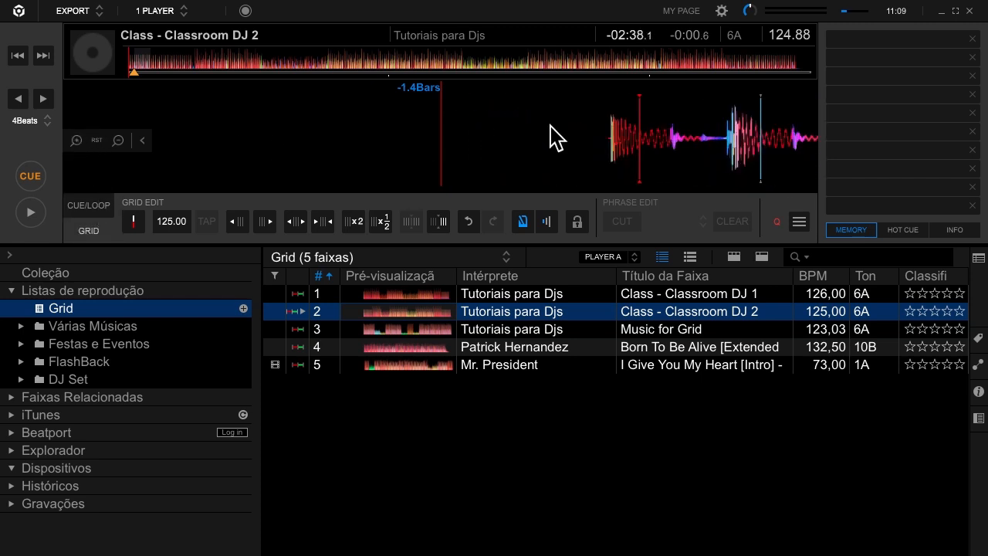
left_click_drag(669, 155, 549, 162)
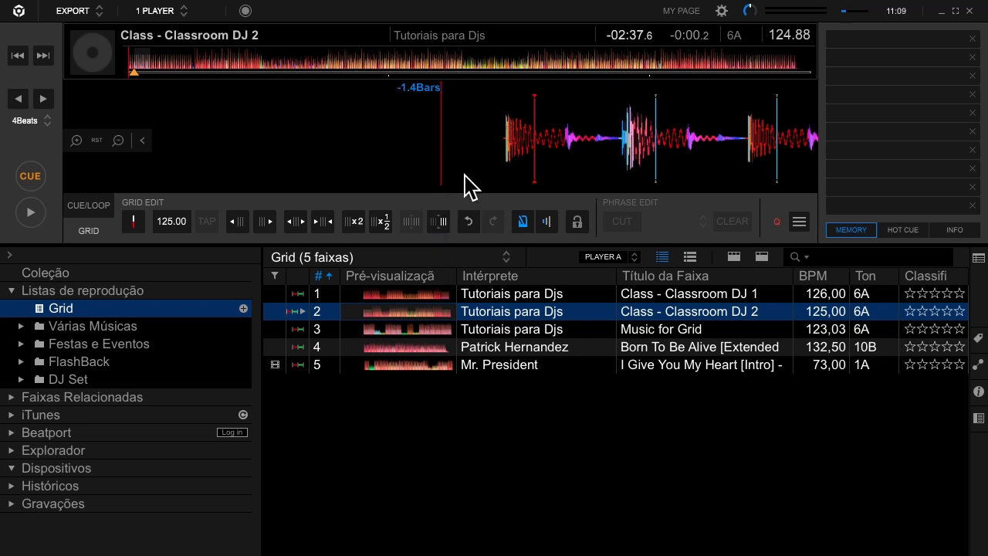
left_click_drag(579, 139, 505, 146)
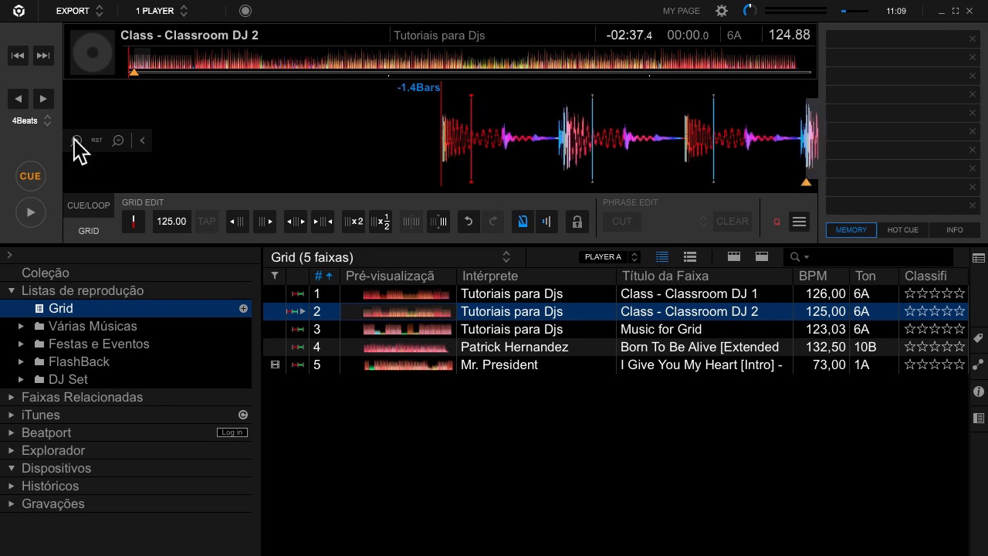
left_click(76, 140)
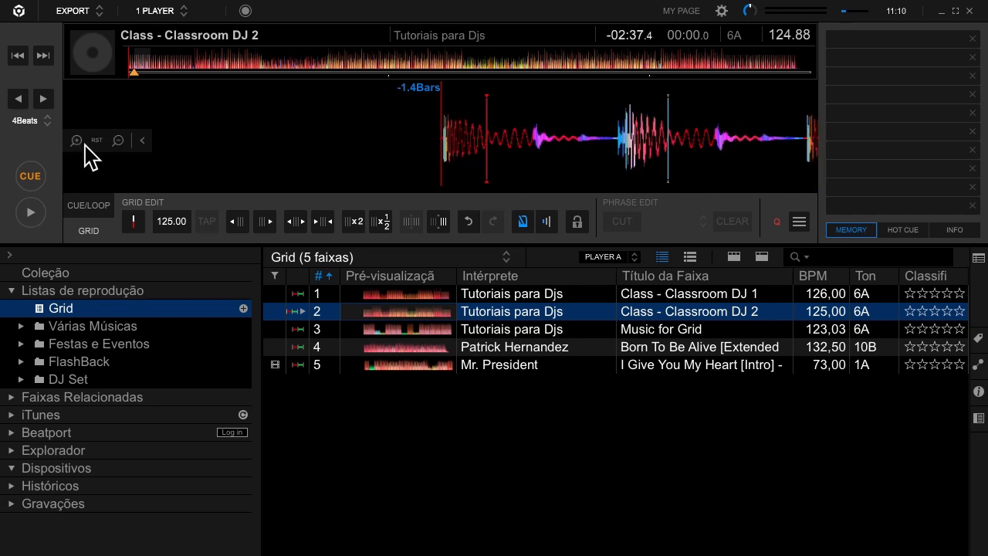
left_click_drag(456, 146, 453, 146)
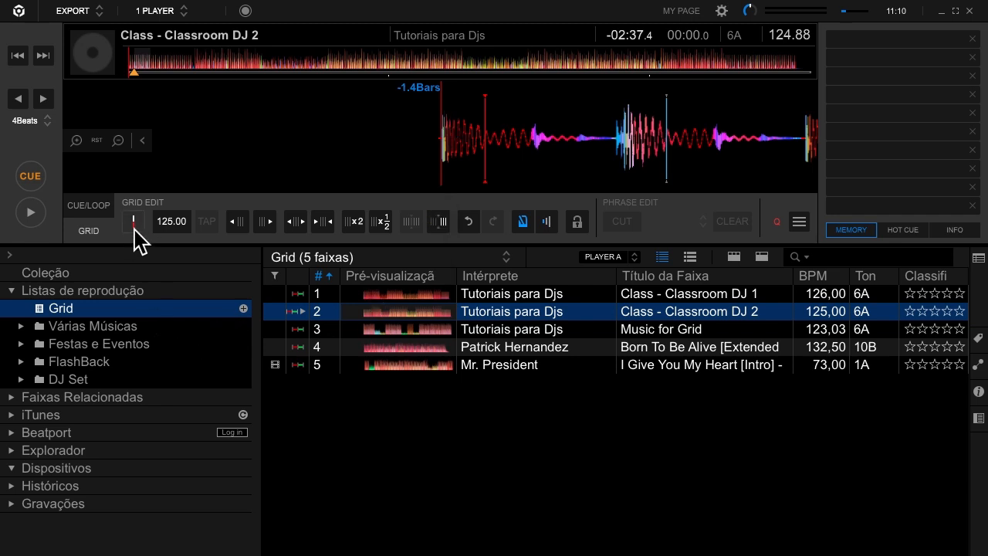
left_click(172, 63)
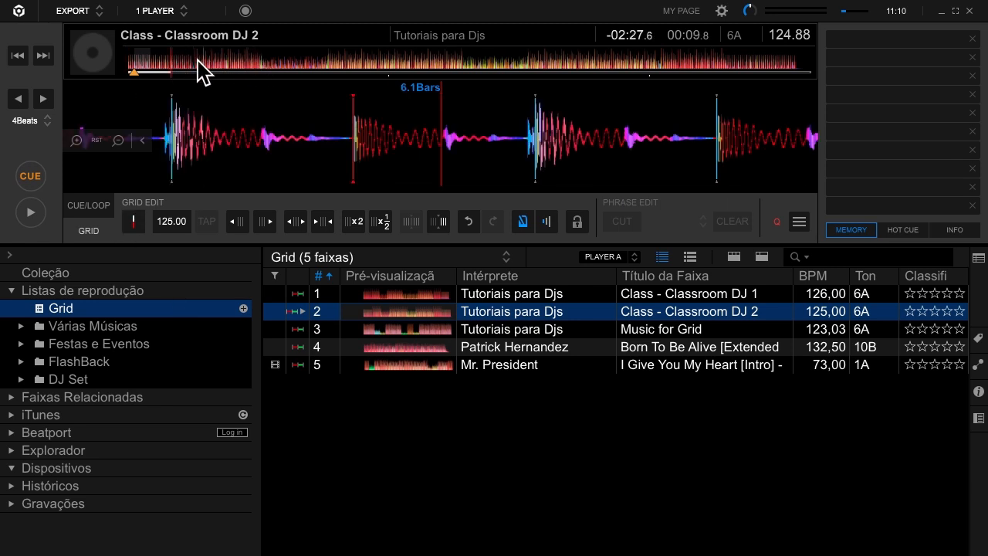
left_click(199, 68)
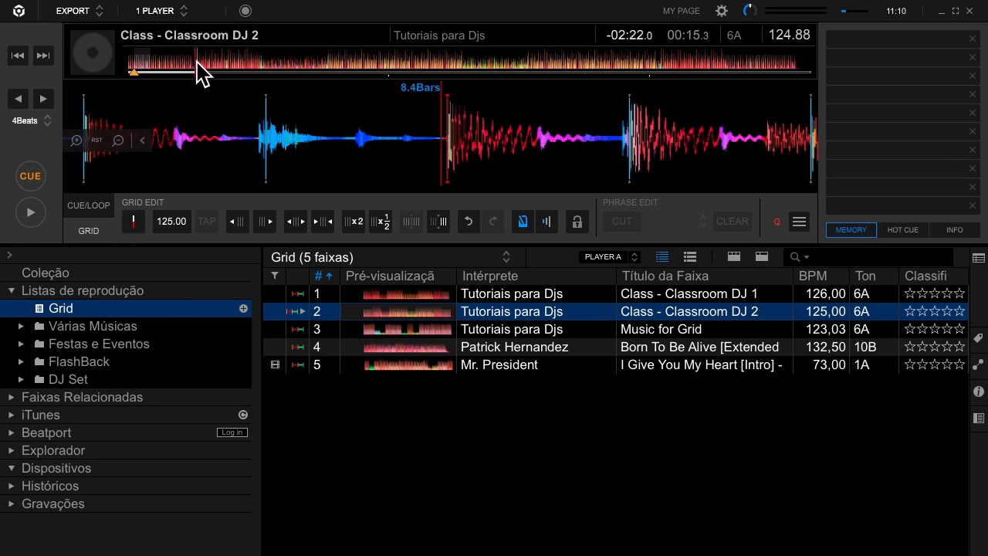
Step: Load the track Music for Grid and play its intro, first break and main section against the beat grid
left_click_drag(491, 329, 512, 117)
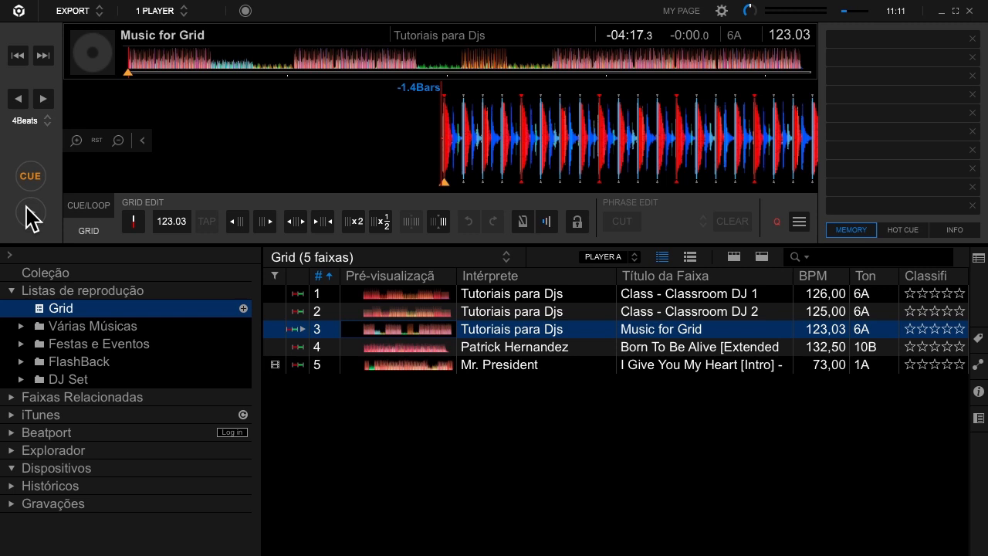
left_click(31, 216)
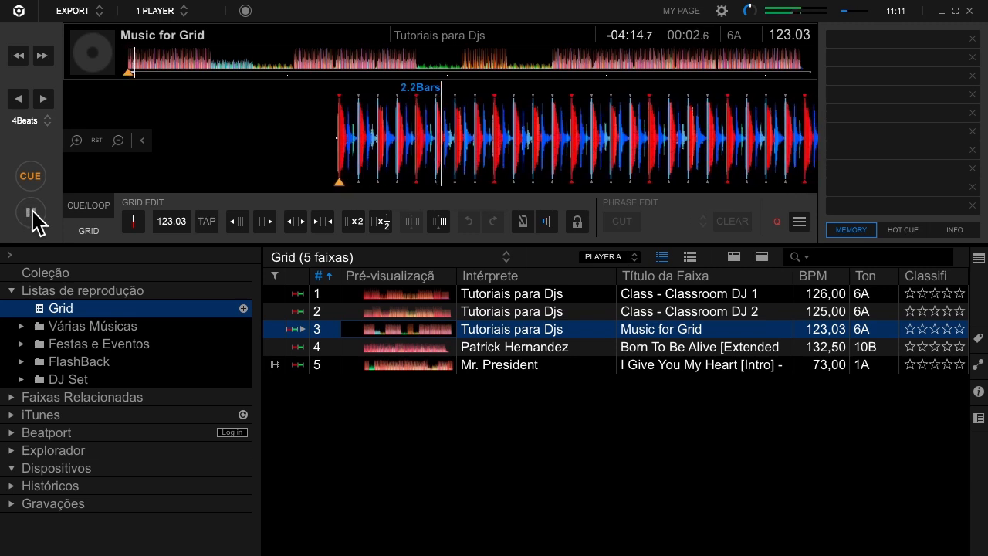
left_click(219, 66)
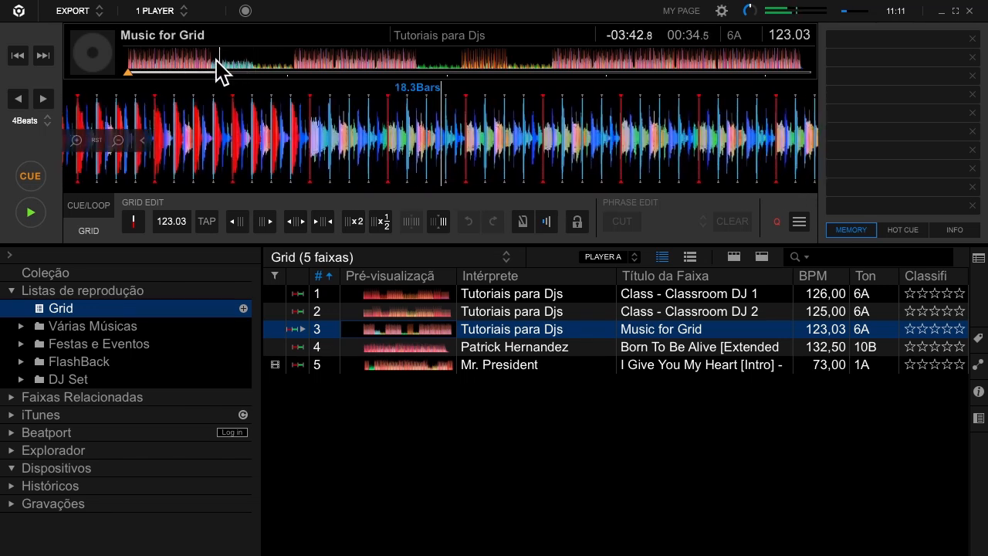
left_click(297, 64)
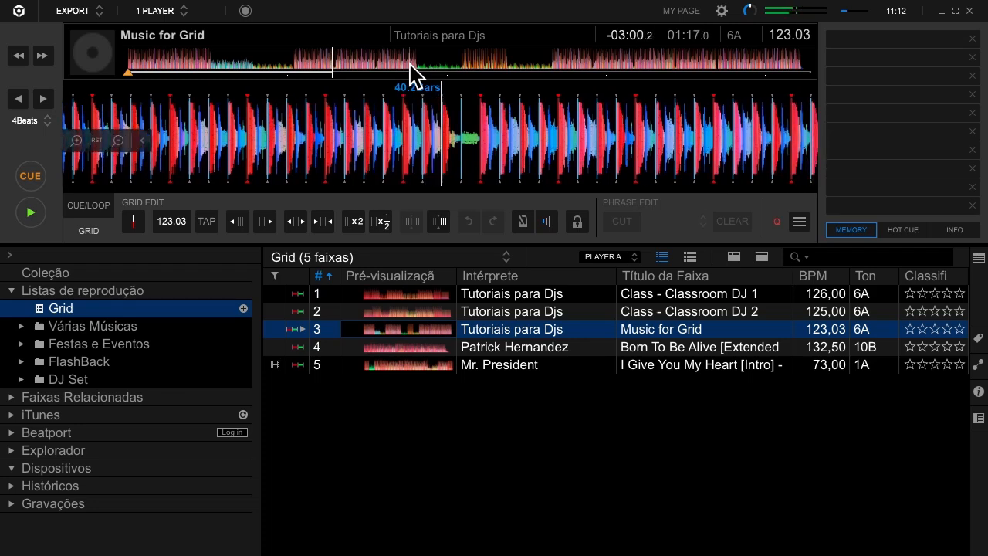
left_click(410, 65)
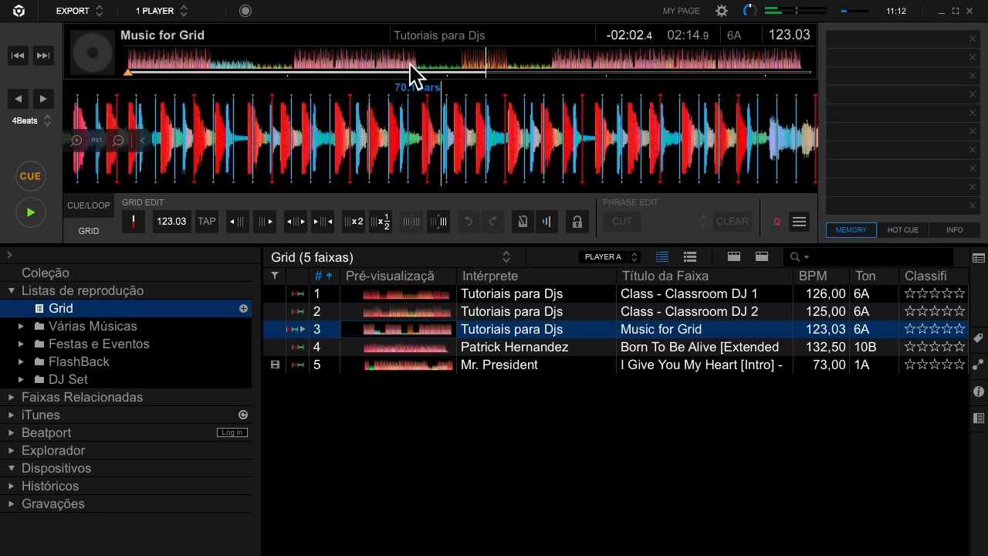
Step: Stop playback at the first kick after the last break, around bar 82, and compare the kicks with the grid markers
left_click(527, 71)
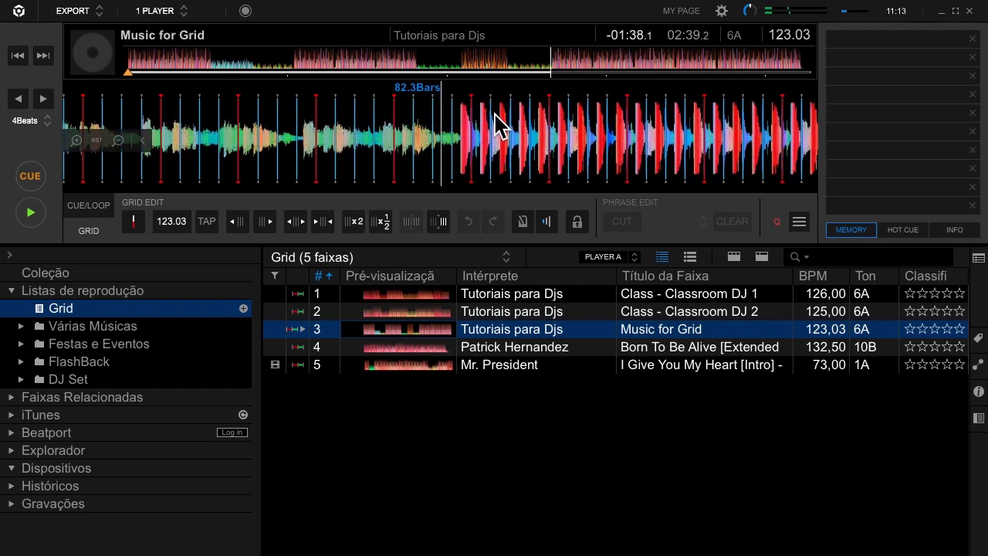
left_click(30, 213)
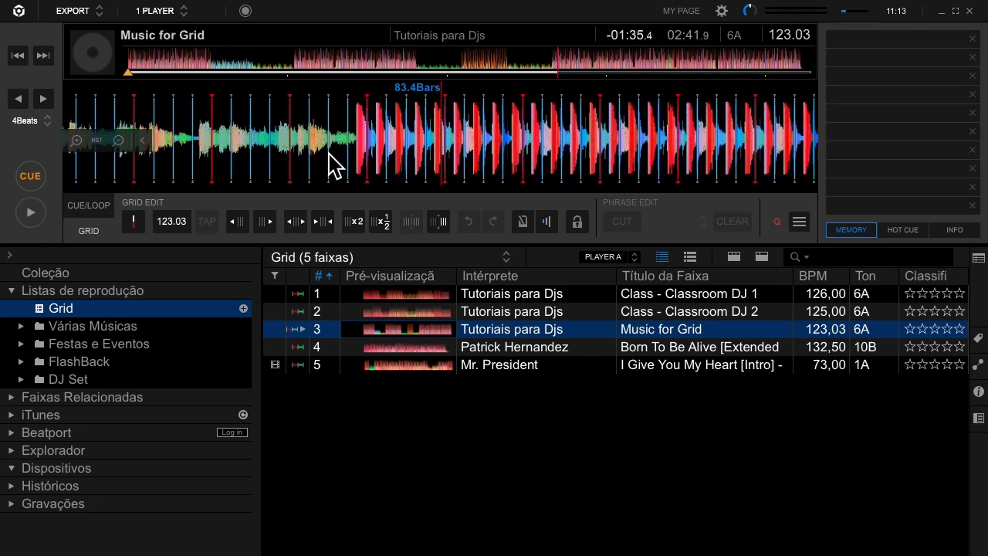
left_click_drag(332, 164, 427, 177)
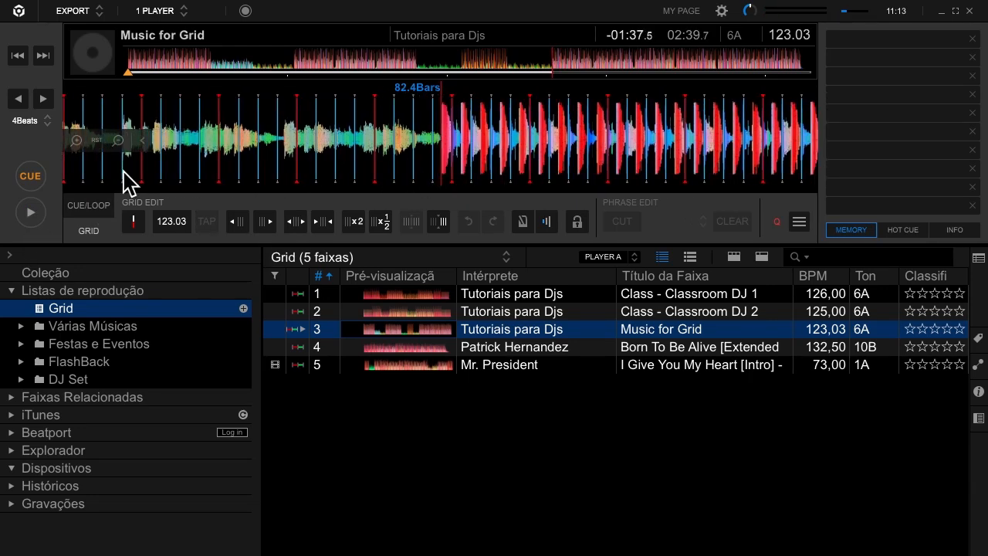
left_click(77, 141)
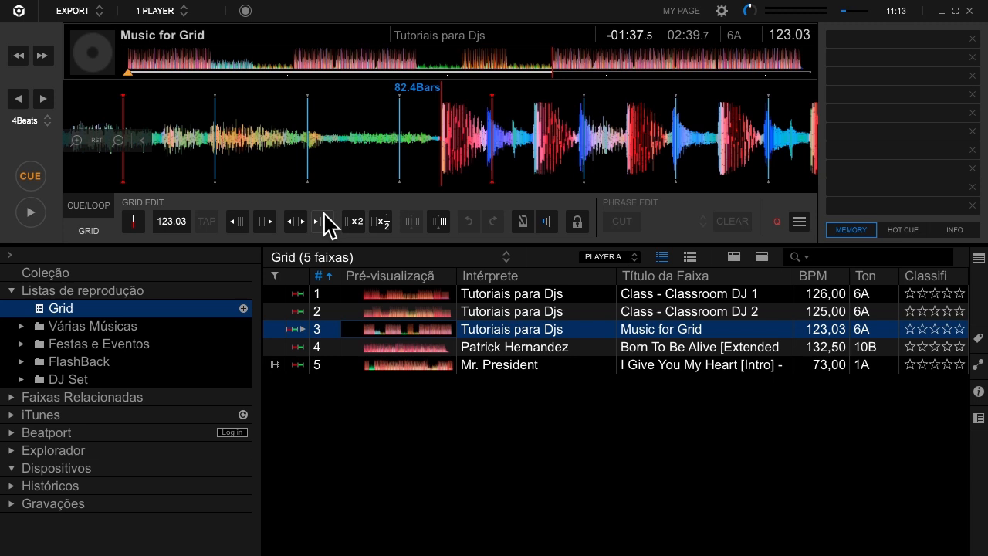
Step: Set the grid's first beat at the start of the first kick at the beginning of the track
left_click(131, 65)
left_click_drag(399, 149, 470, 152)
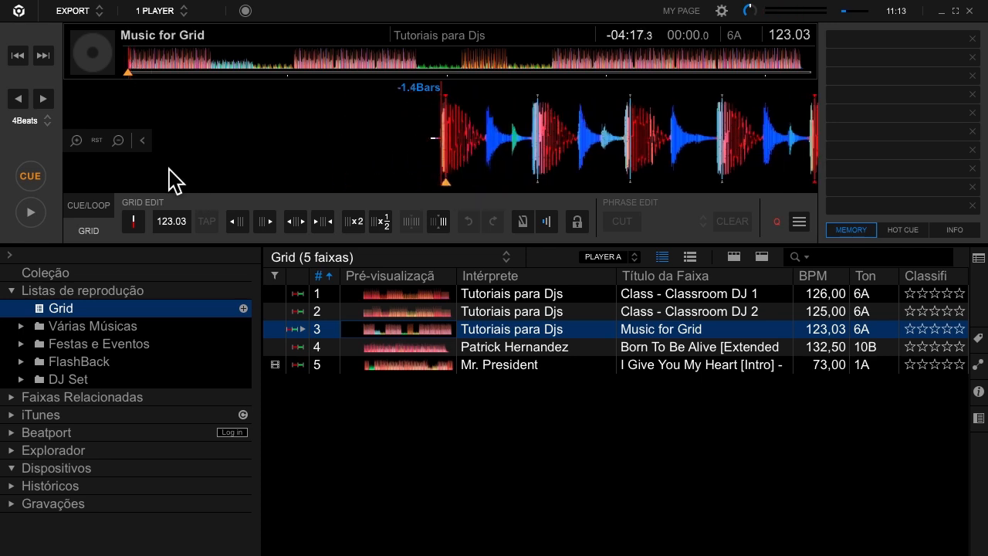
left_click(76, 141)
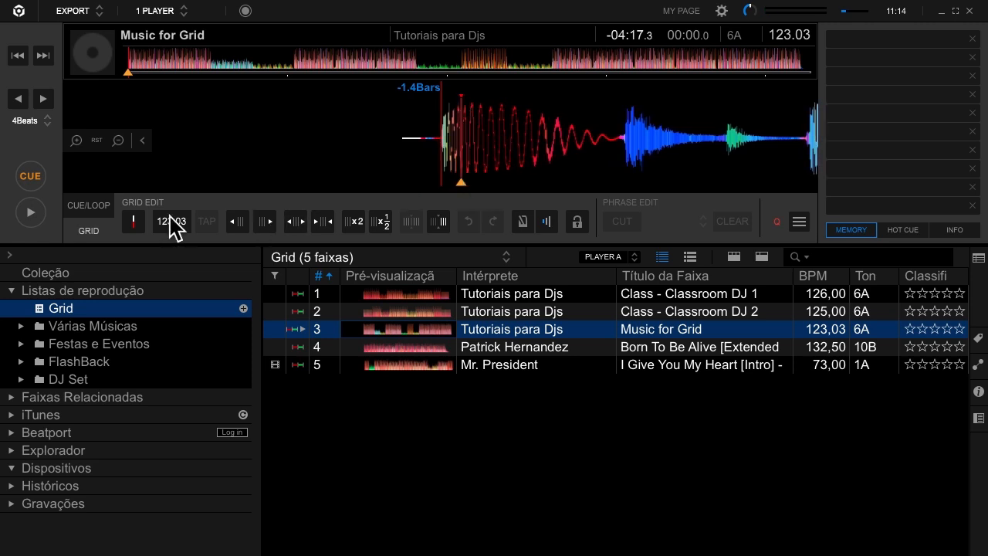
left_click(133, 220)
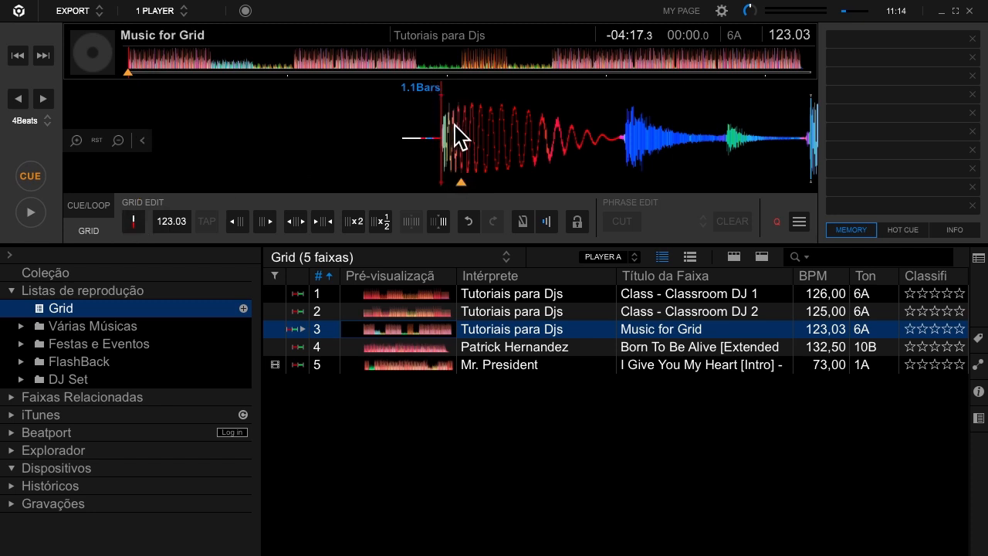
Step: Set the BPM of the beat grid to 123
left_click(170, 223)
type("123")
key("Return")
left_click(118, 141)
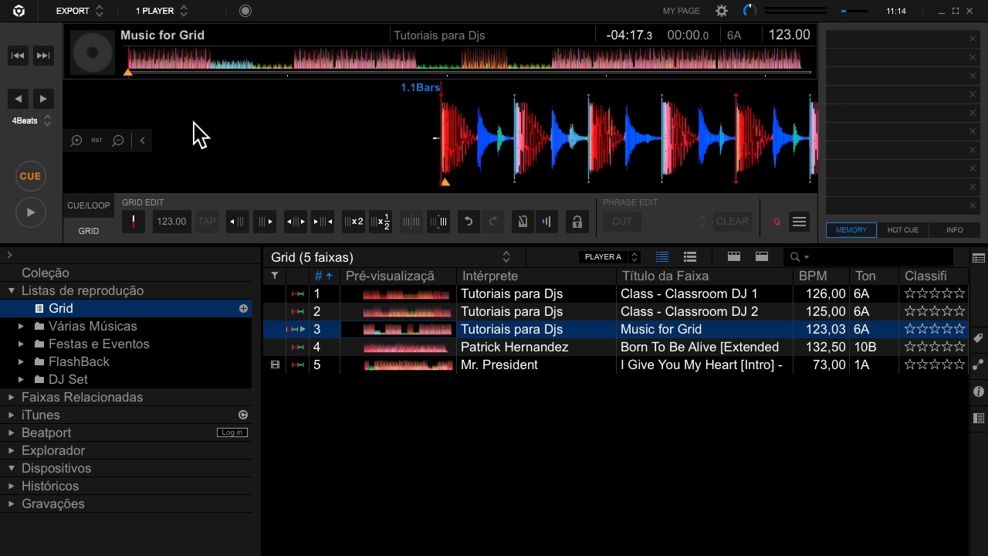
Step: Check the kicks against the grid markers around bars 13, 55 and 69, and return to the cue point
left_click(177, 63)
left_click(29, 214)
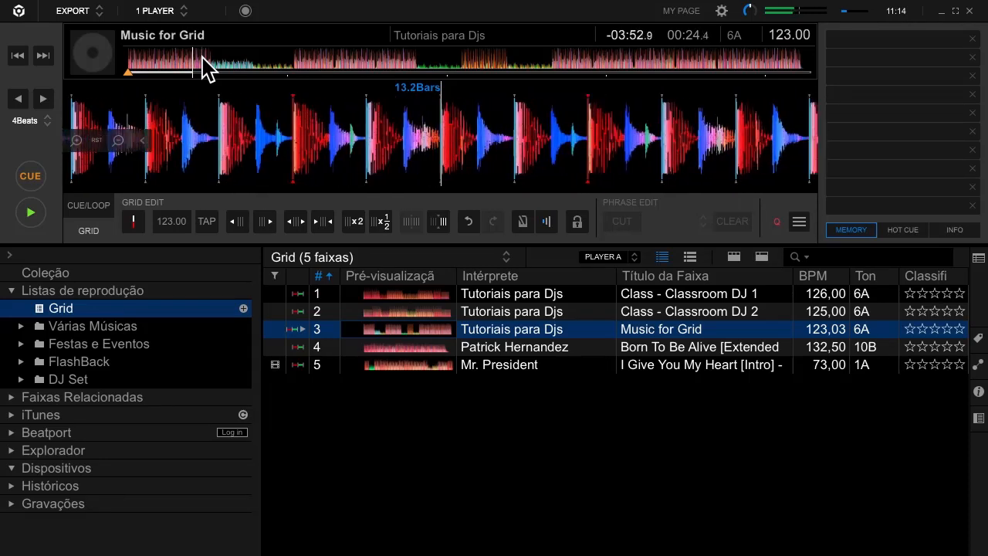
left_click(29, 217)
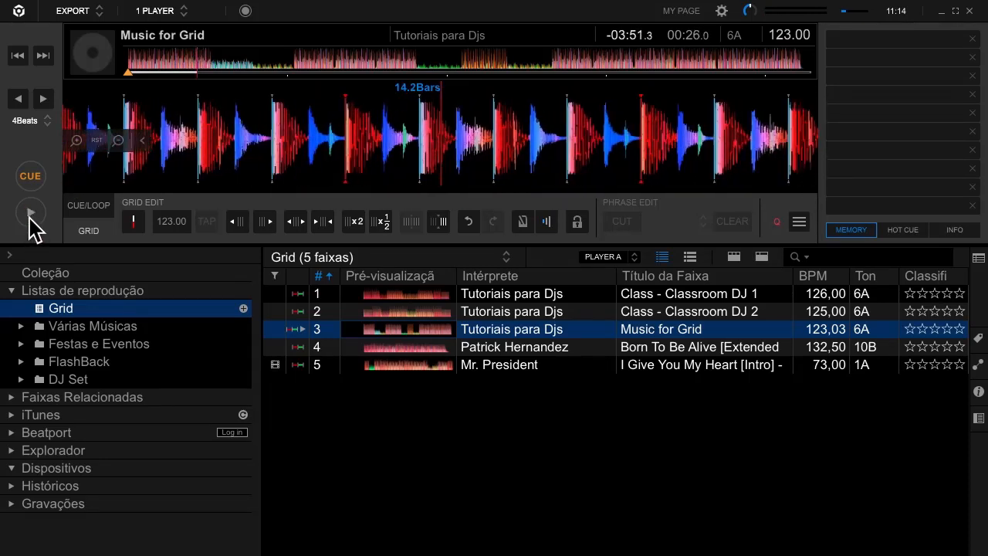
left_click(413, 75)
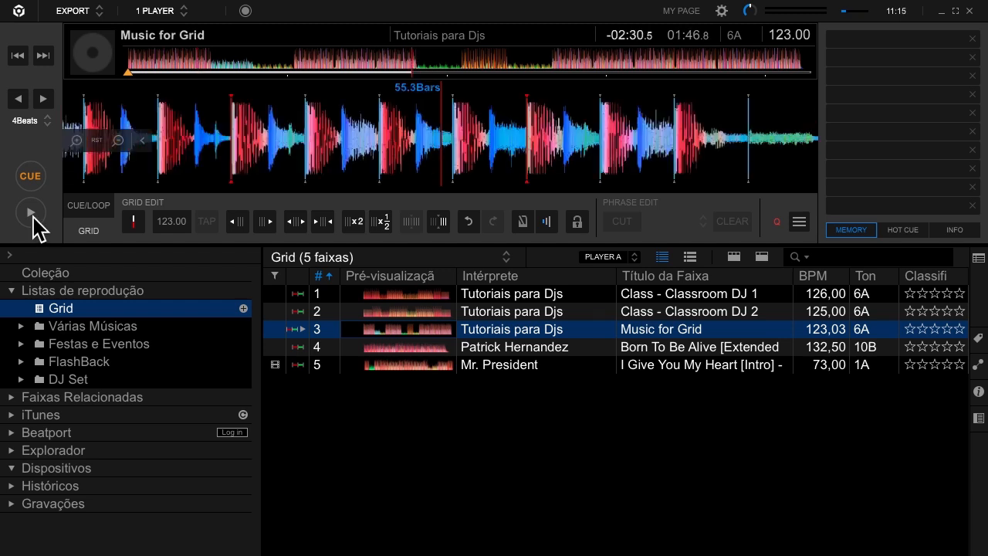
left_click(32, 214)
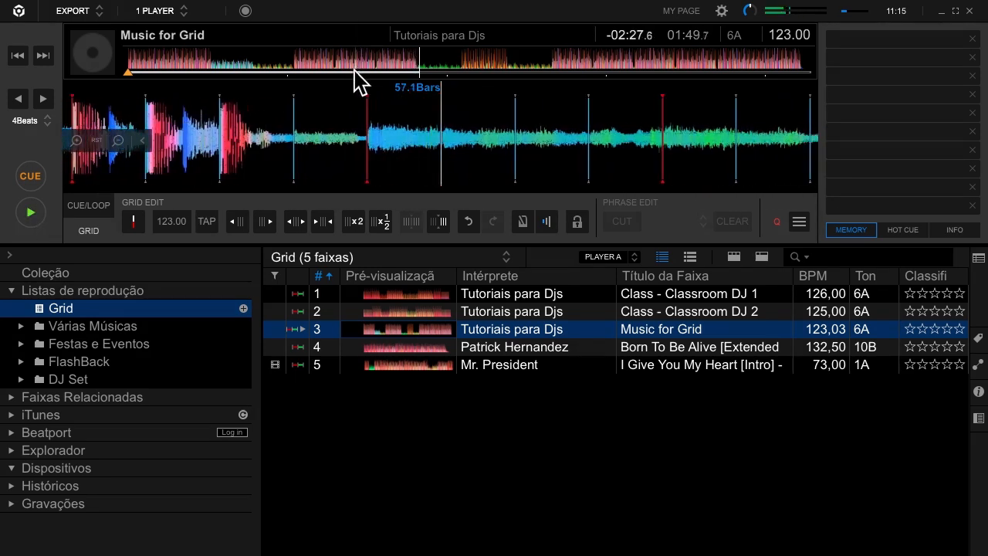
left_click(459, 73)
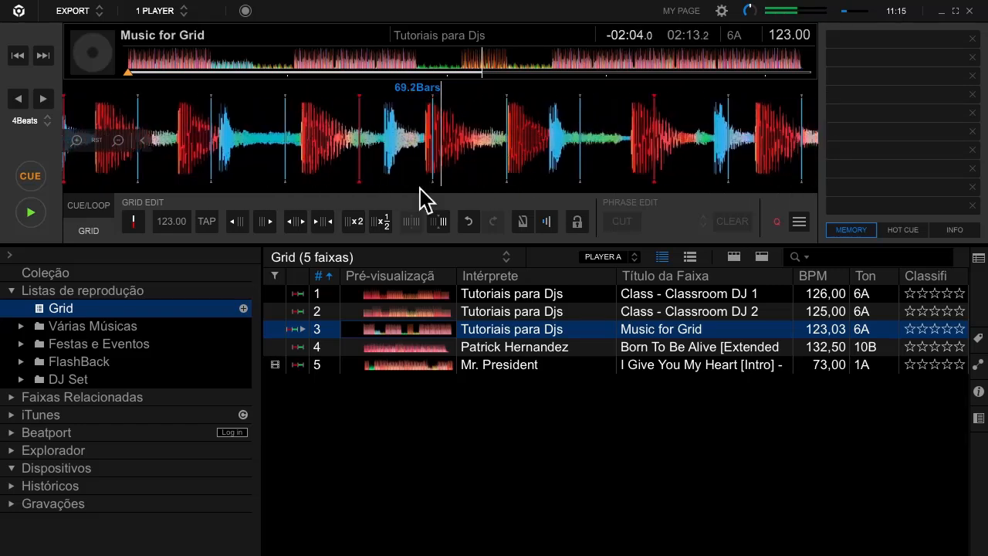
left_click(32, 177)
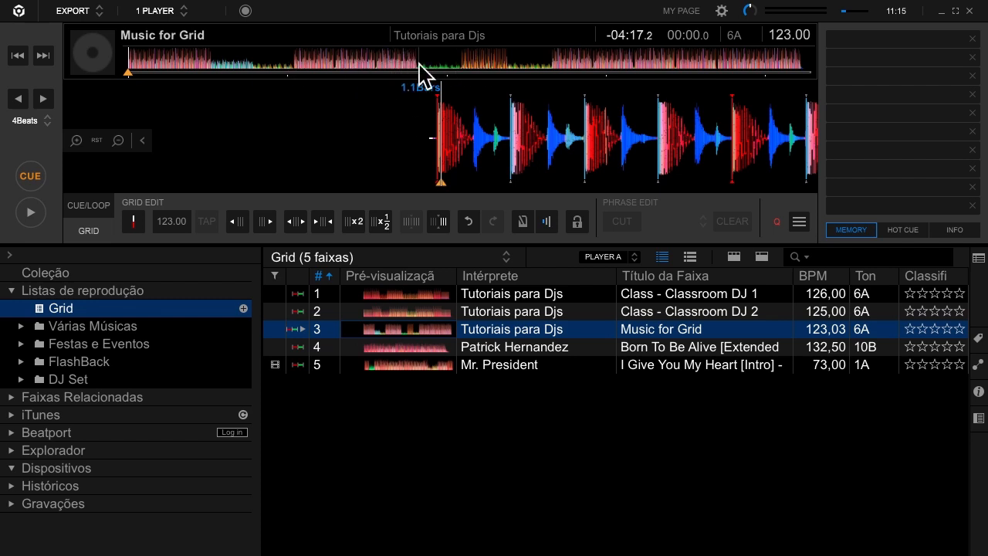
Step: Place the playhead exactly on the start of the first kick after the last break, near bar 82
left_click(325, 60)
left_click(355, 68)
left_click(548, 66)
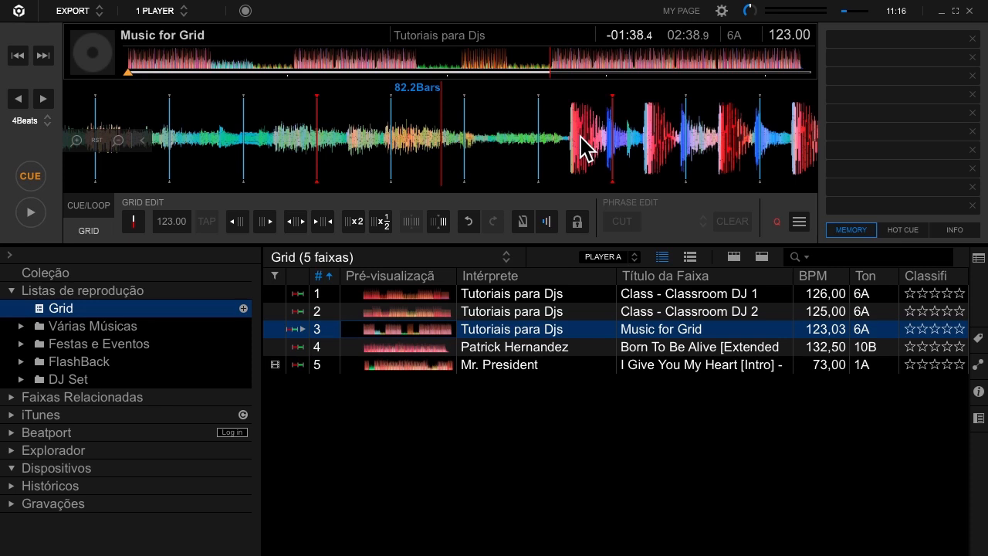
left_click_drag(581, 149, 452, 163)
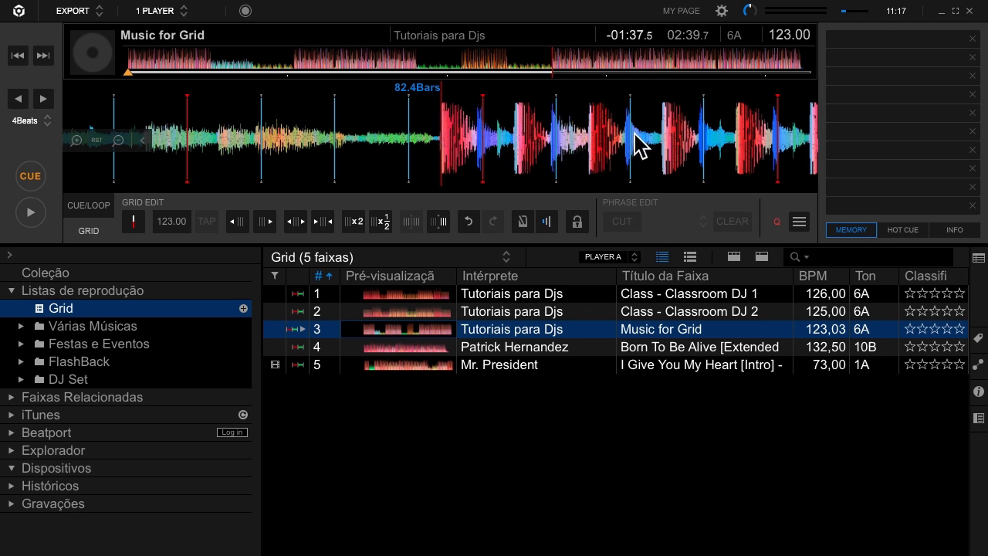
Step: Preview the waveform colours Azul, RGB and 3Band in the preferences, and restore RGB
left_click(722, 10)
scroll(397, 348, "down", 8)
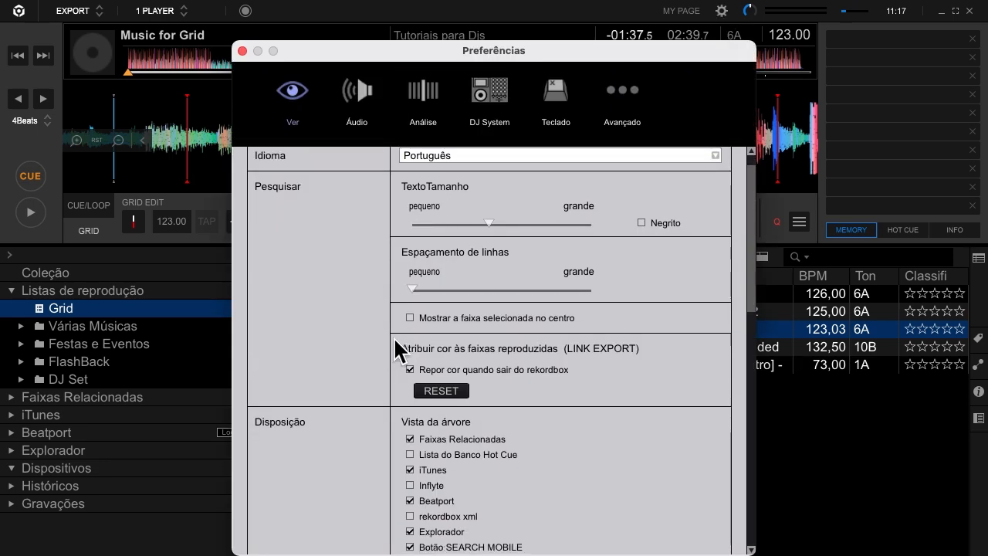
scroll(397, 348, "down", 5)
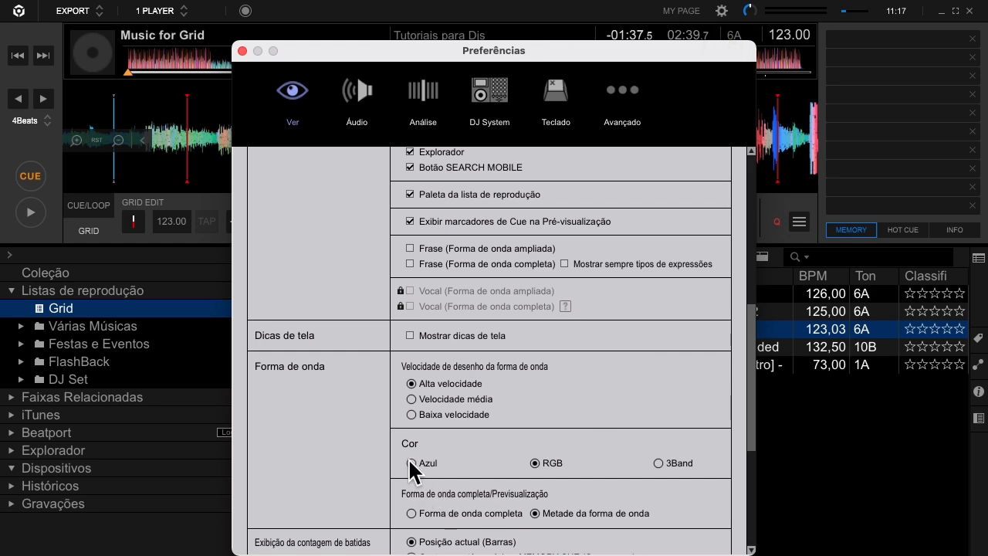
left_click_drag(538, 58, 282, 54)
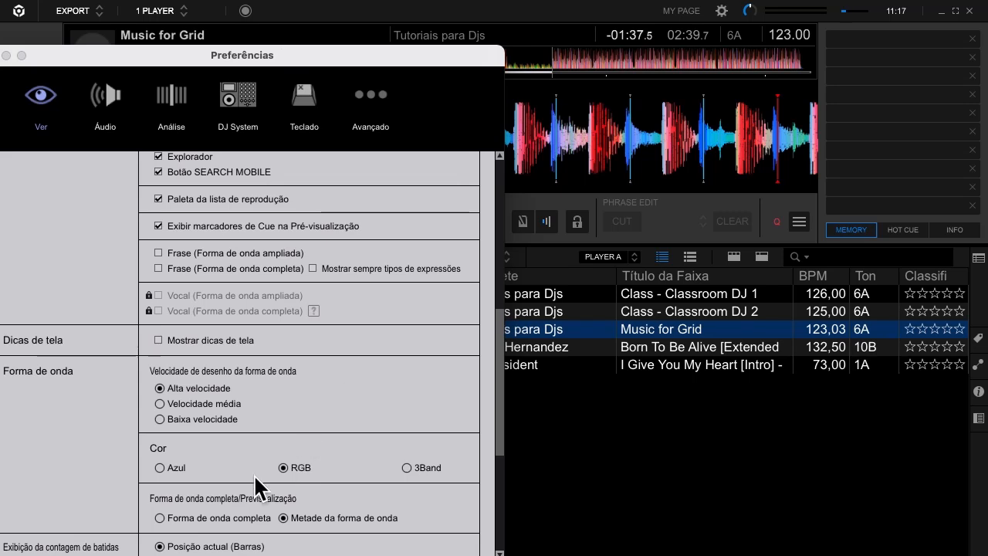
left_click(160, 465)
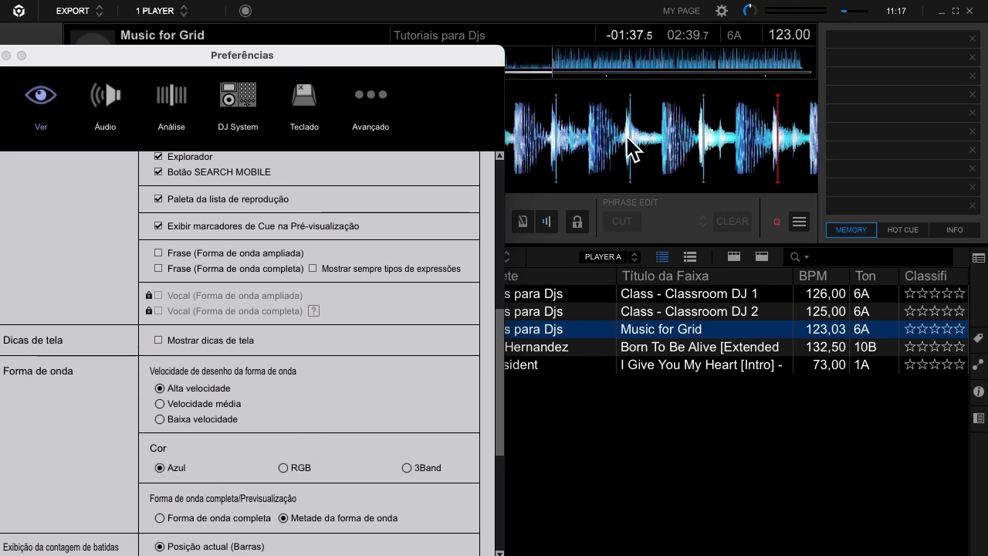
left_click(283, 466)
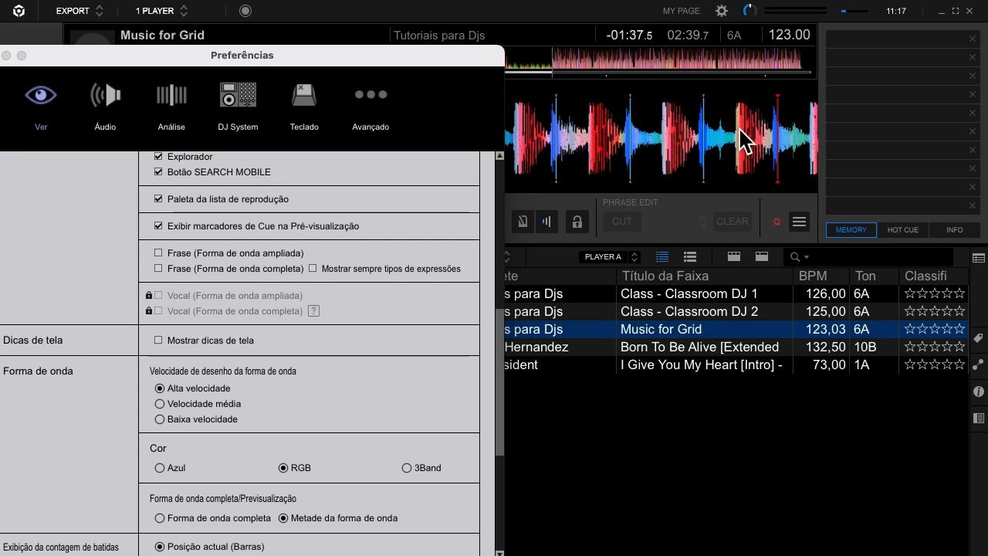
left_click(405, 467)
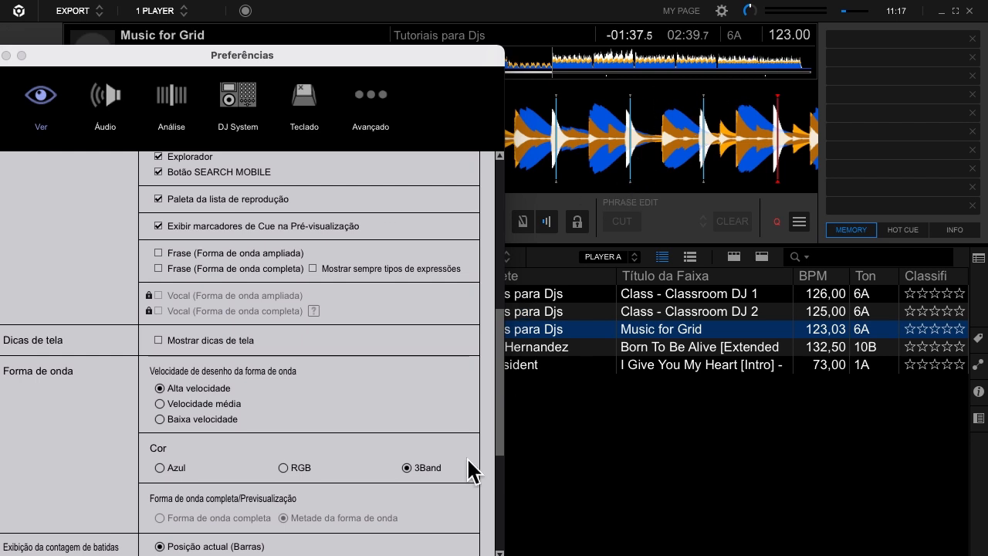
left_click(291, 467)
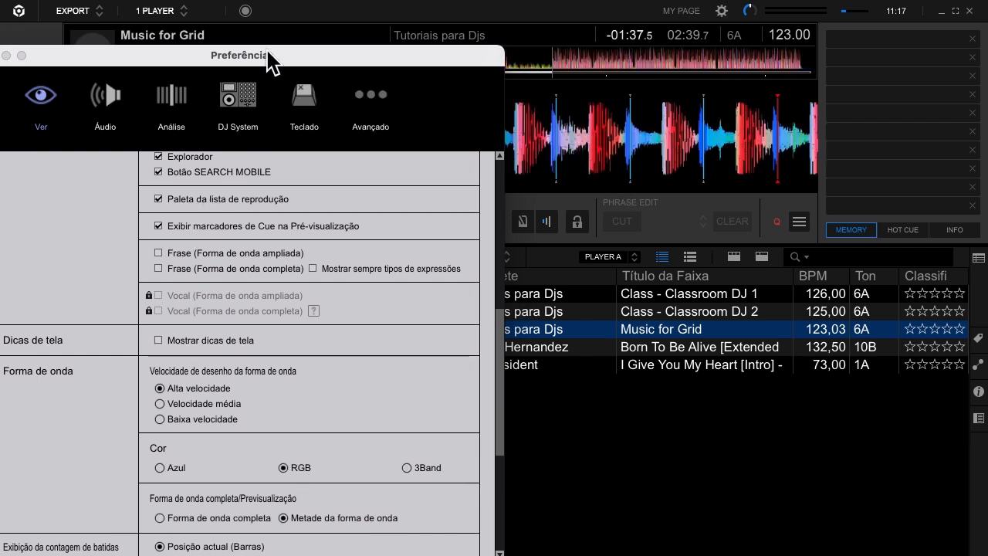
left_click_drag(270, 56, 573, 105)
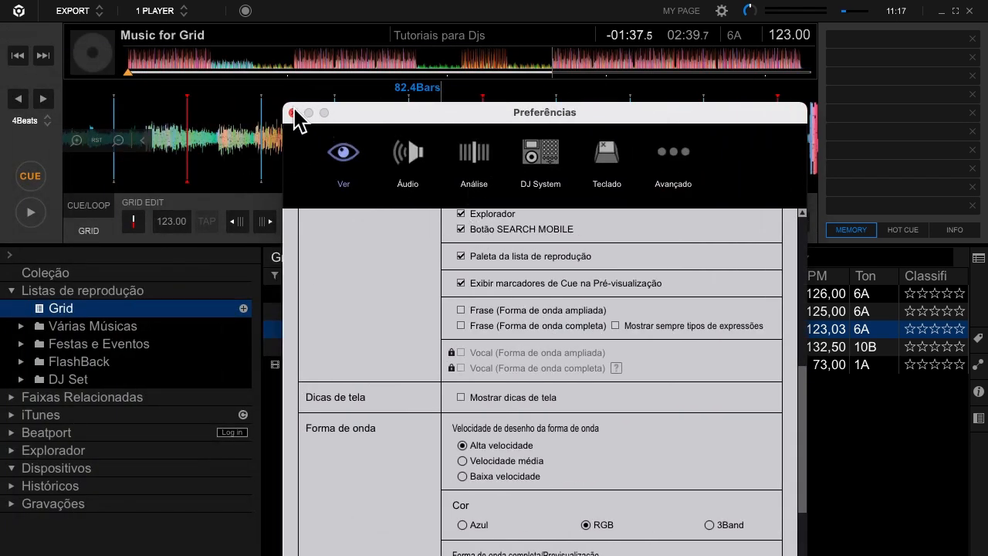
left_click(293, 113)
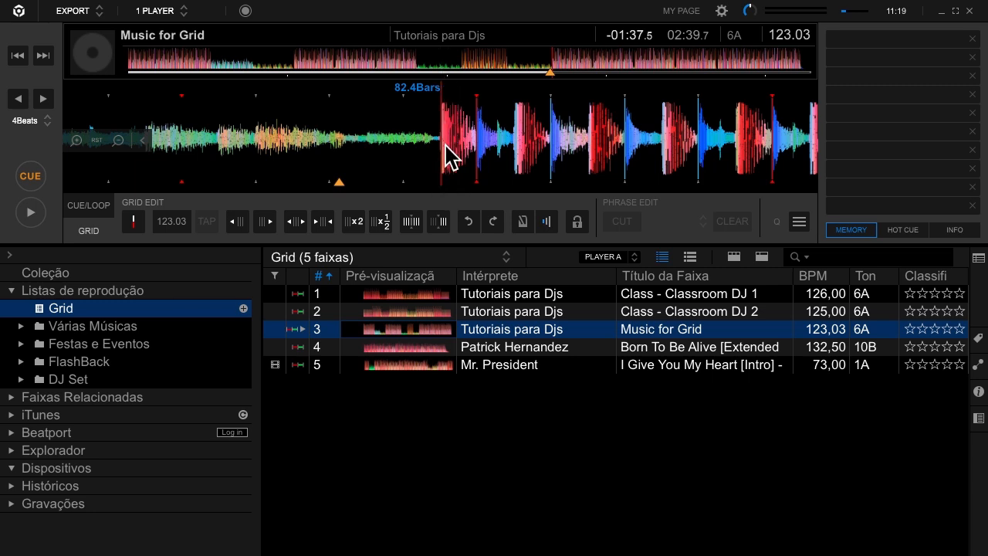
Step: Realign the grid from the first kick after the last break onward, and check the kicks around bars 96, 87 and 85
left_click(440, 223)
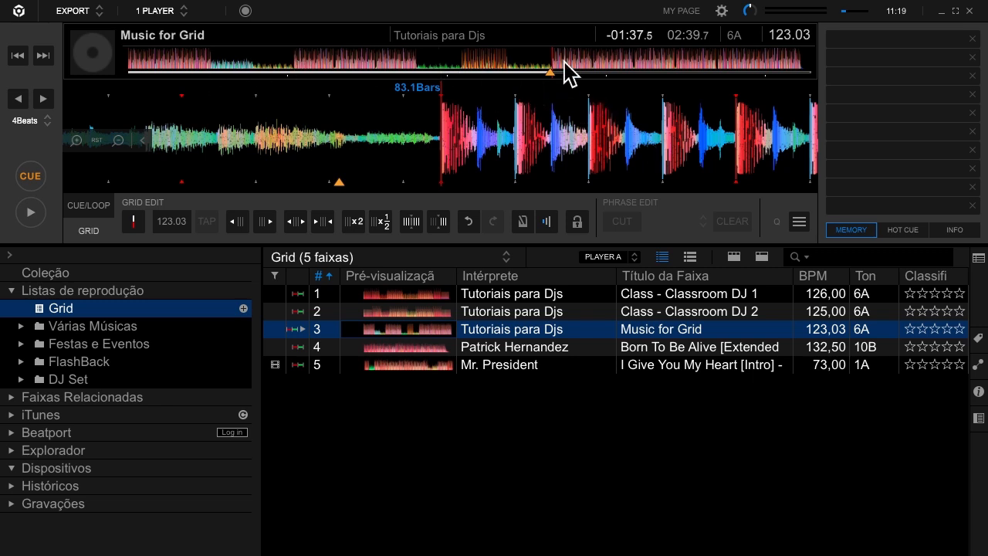
left_click(620, 73)
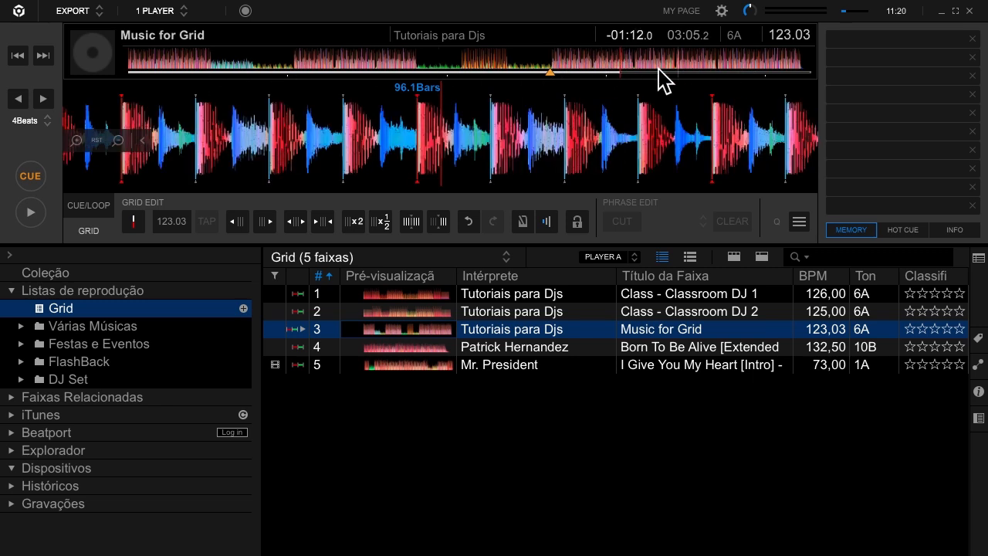
left_click(644, 67)
left_click(579, 65)
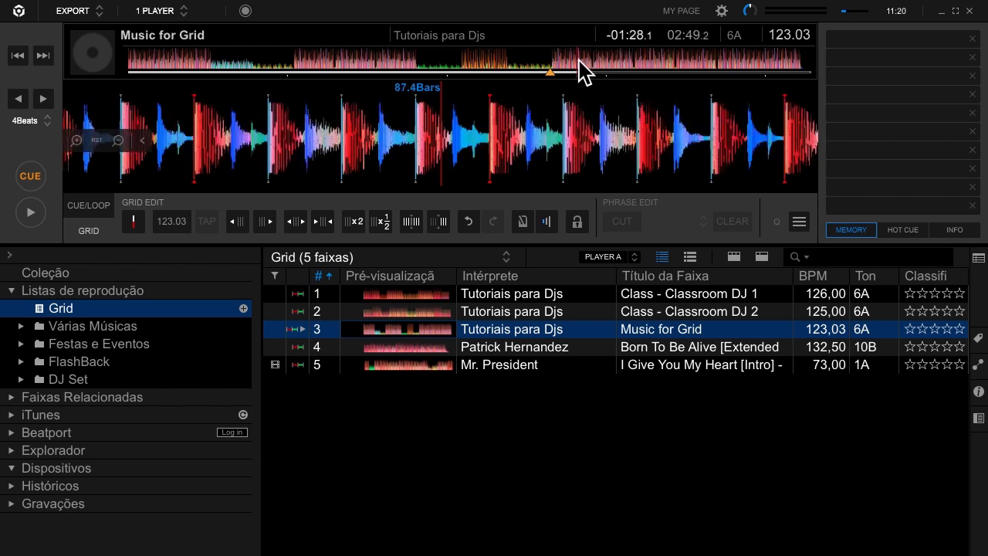
left_click(568, 64)
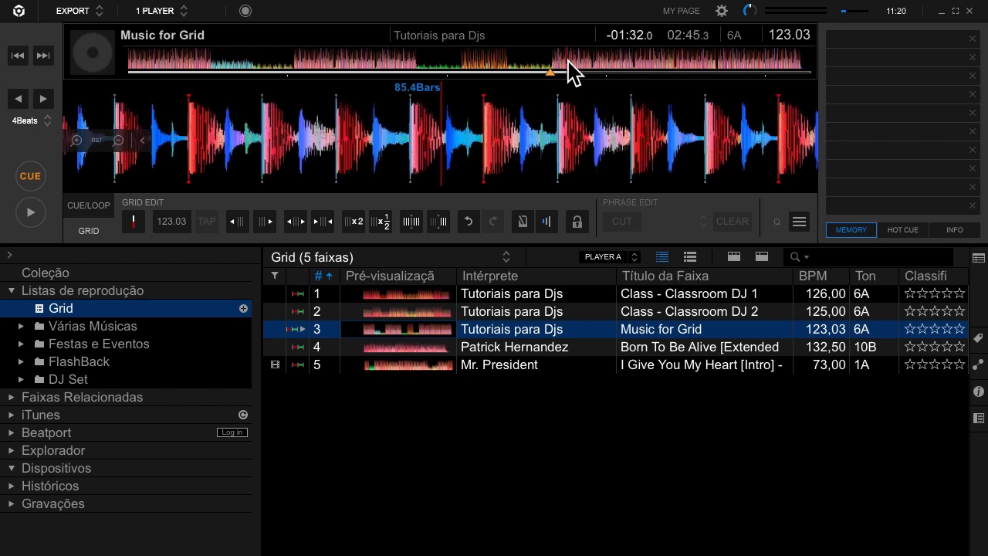
left_click(551, 66)
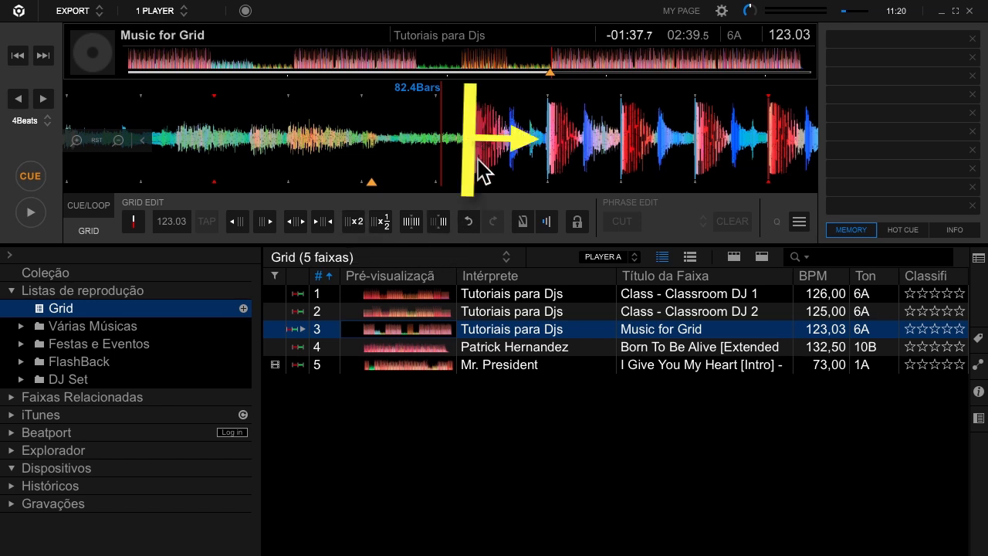
Step: Check the kicks of Born To Be Alive against the grid markers at the start and around bar 23, and return to the start
left_click_drag(787, 167, 791, 168)
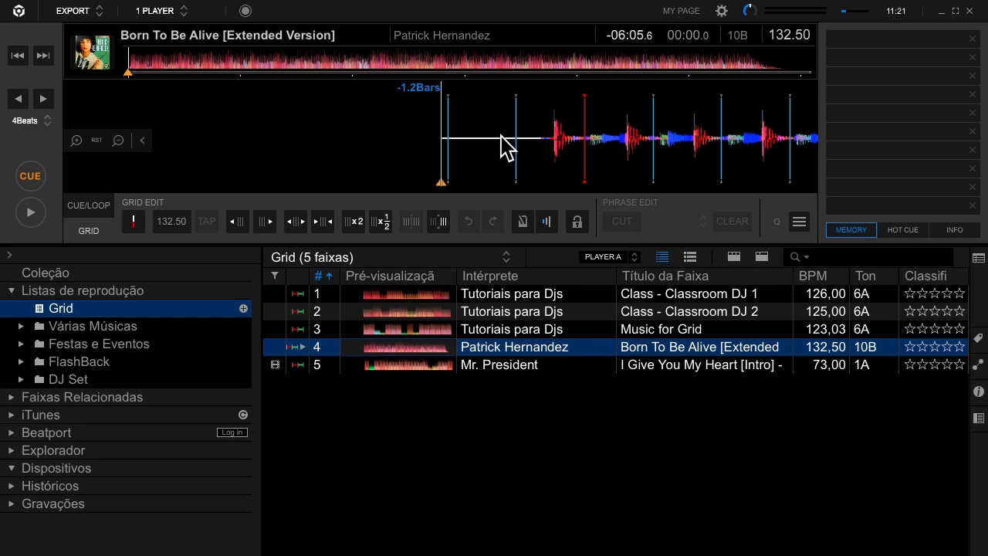
left_click_drag(580, 121, 507, 154)
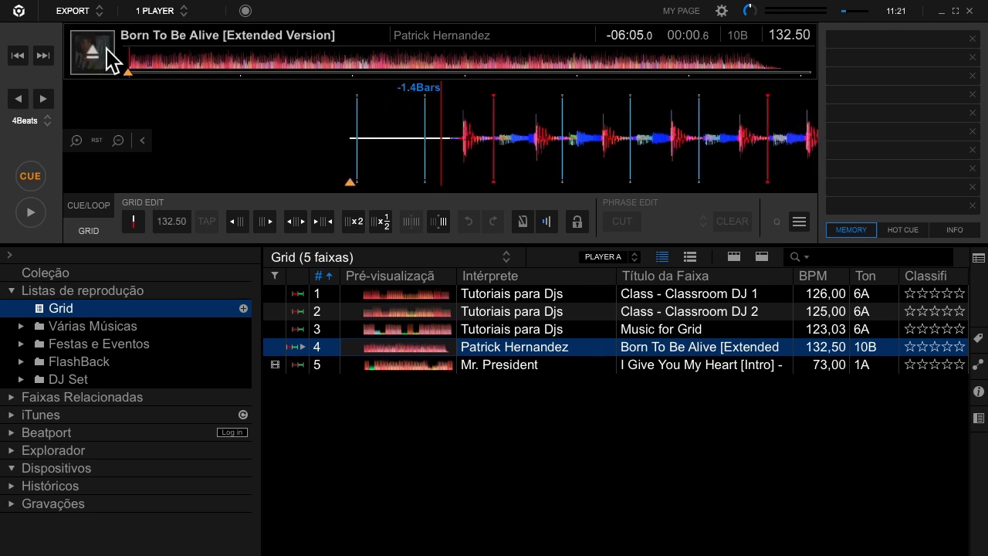
left_click(205, 54)
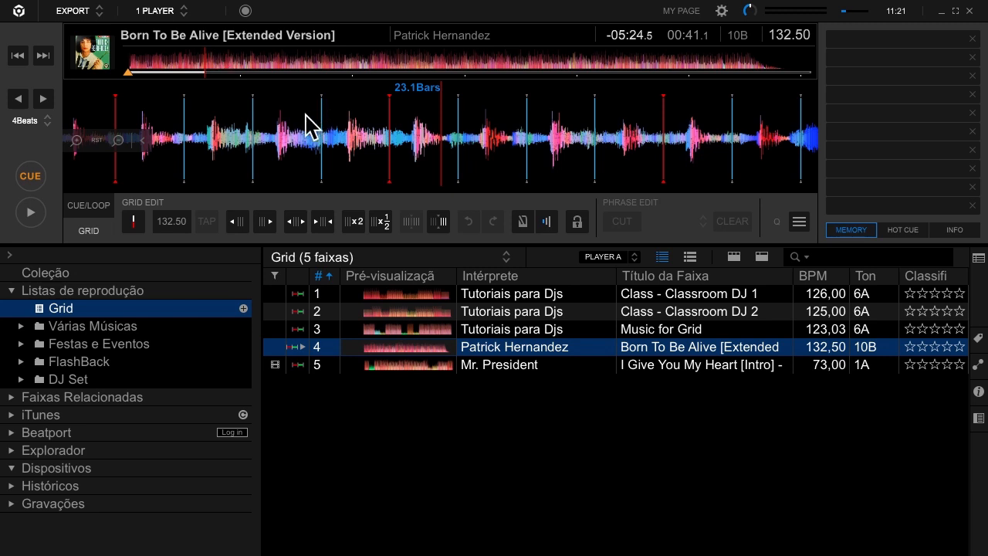
left_click(130, 63)
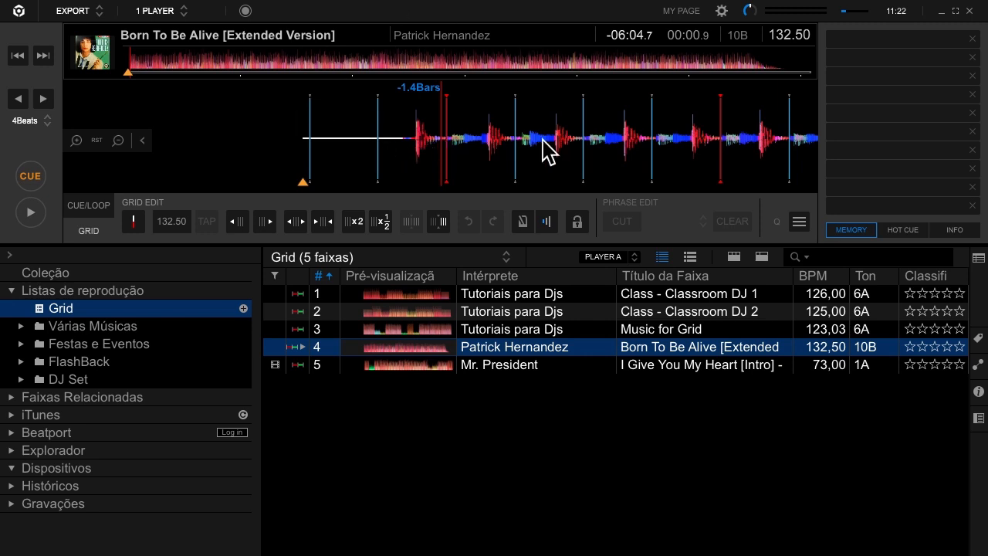
Step: Reanalyze Born To Be Alive in dynamic mode, and check its kicks against the grid around bars 10 and 48 and late in the track
left_click(800, 225)
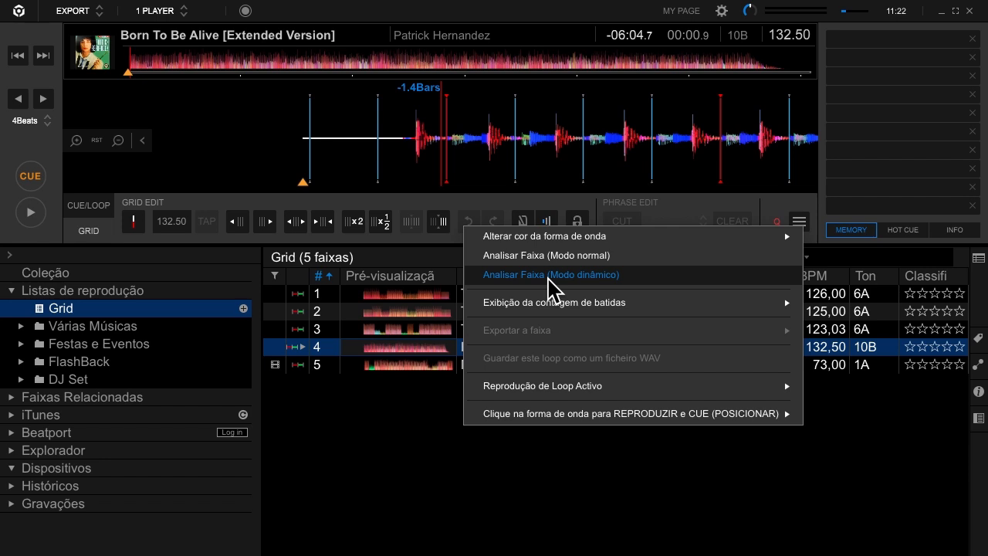
left_click(506, 278)
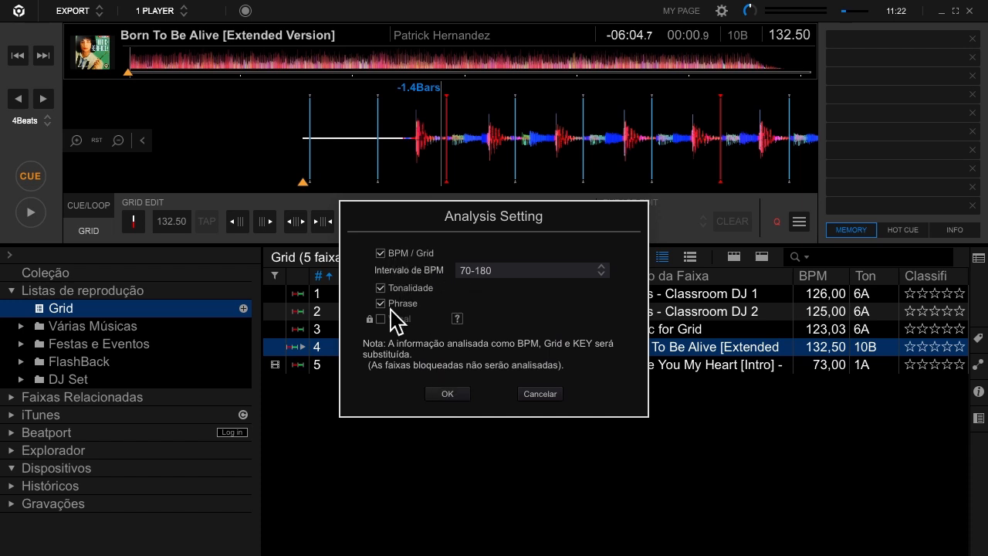
left_click(448, 394)
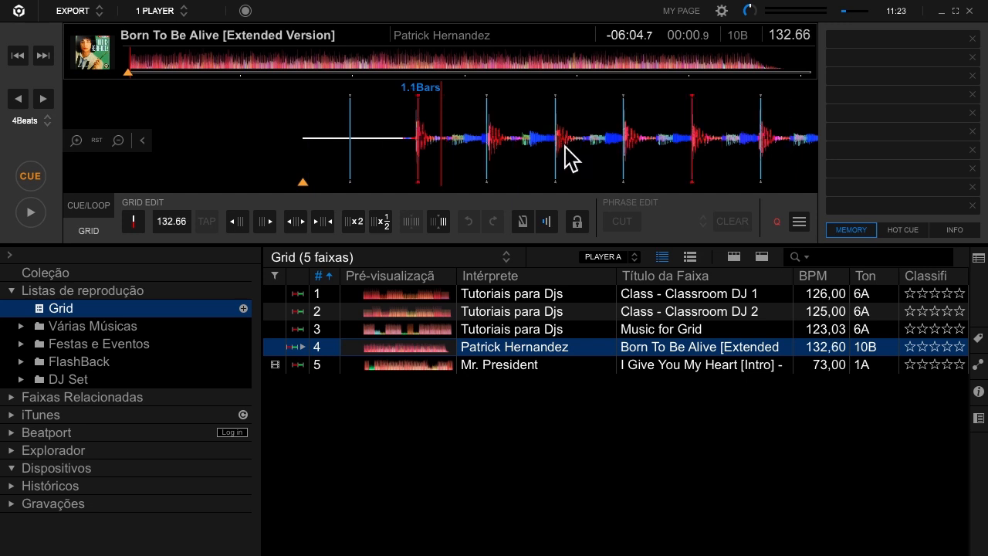
left_click(163, 68)
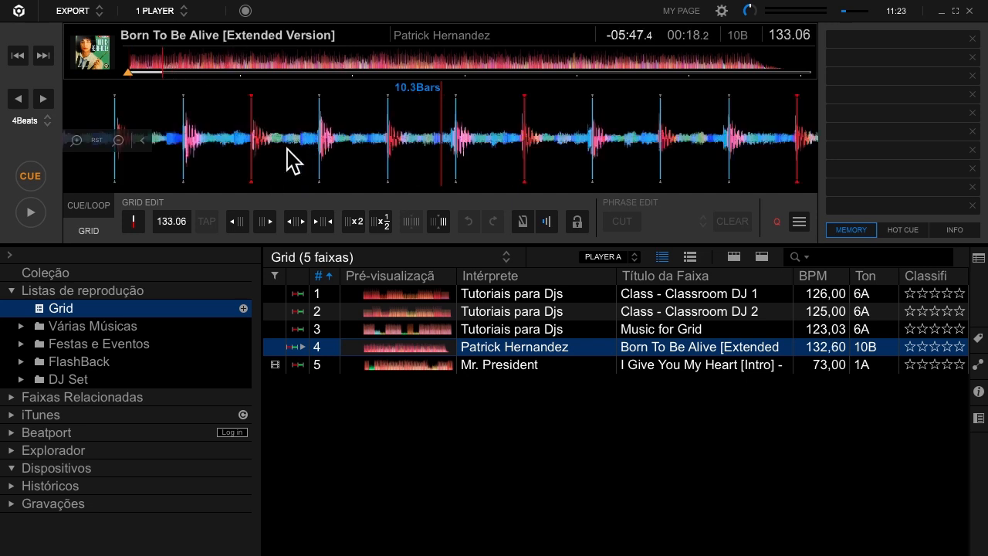
left_click(291, 68)
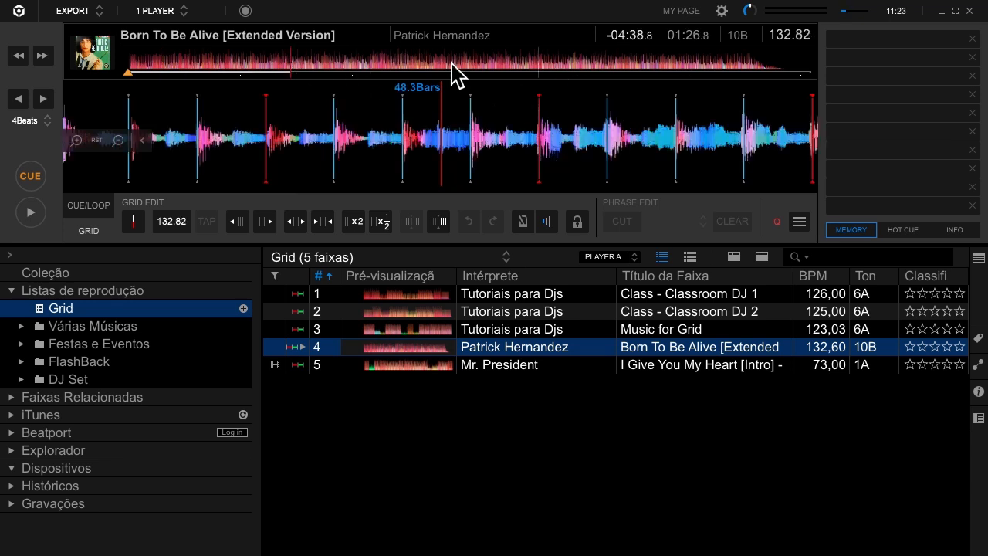
left_click(665, 63)
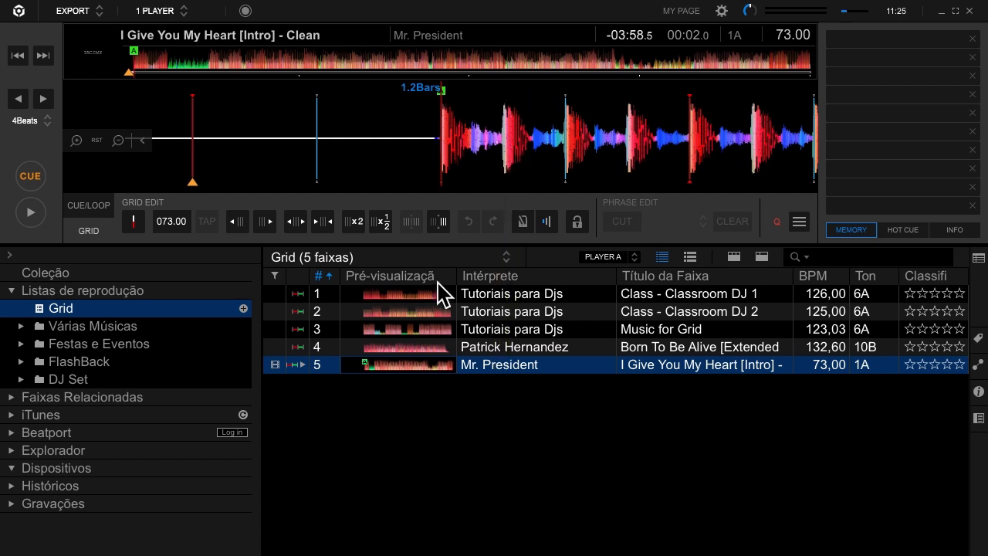
Step: Double the grid tempo of I Give You My Heart to 146.00 BPM, and reload the track to check its kicks around bar 7
left_click(355, 224)
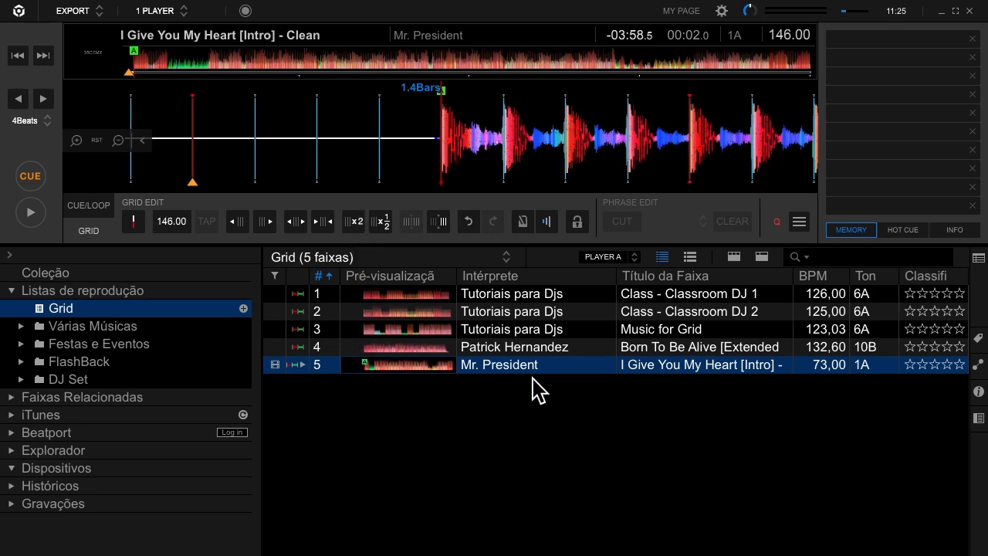
left_click_drag(514, 379, 517, 150)
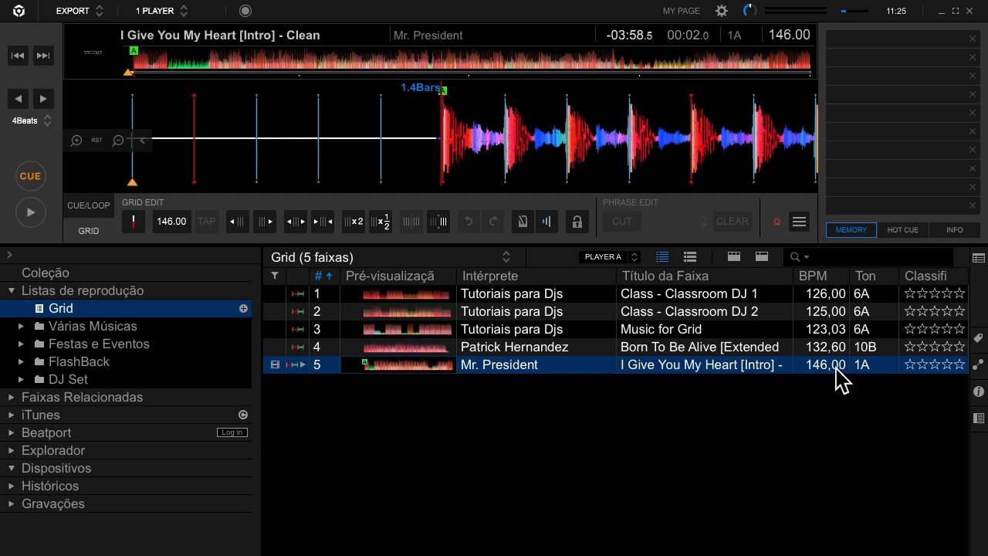
left_click(163, 66)
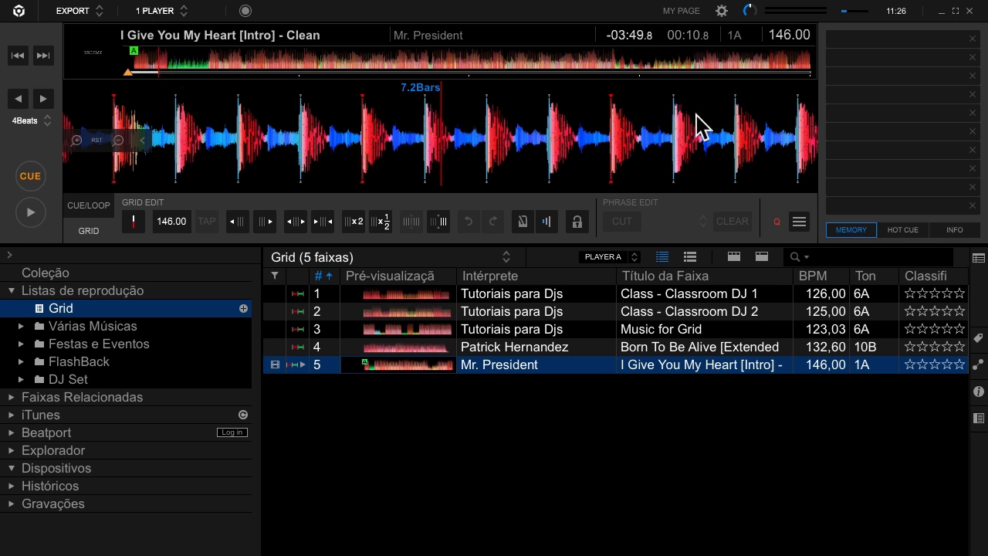
left_click(602, 437)
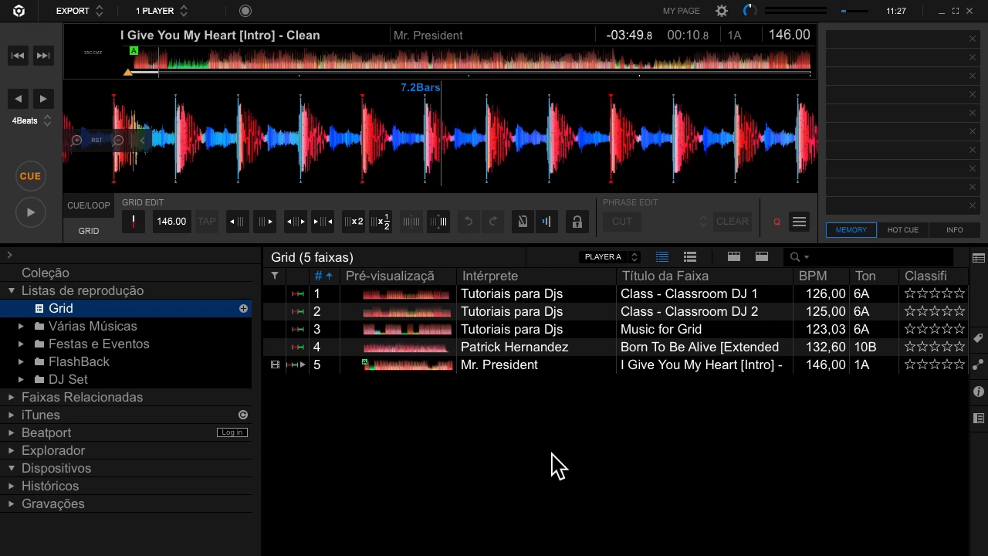
Step: Load Class - Classroom DJ 1, widen its grid spacing to 111.73 BPM, and check the misalignment around bar 25
double_click(505, 293)
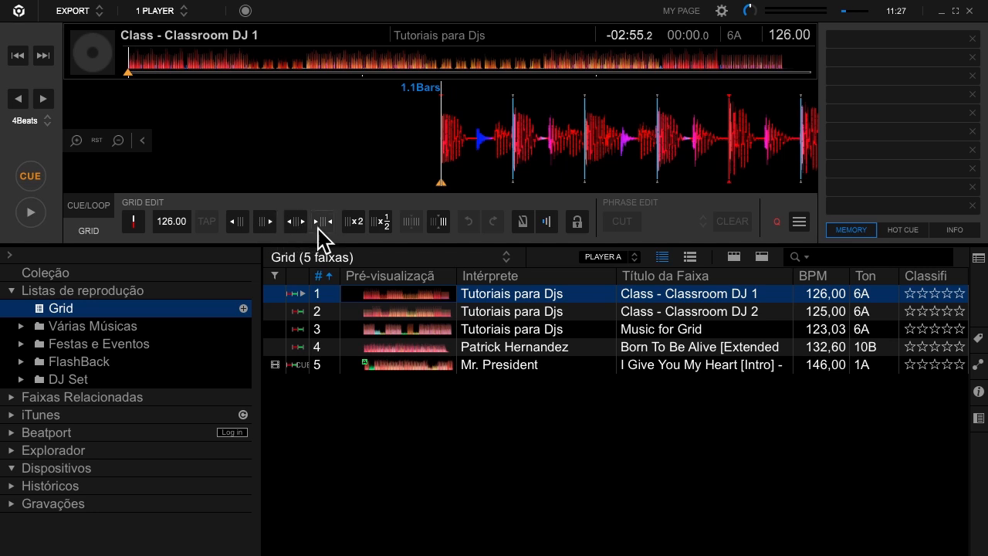
left_click(296, 222)
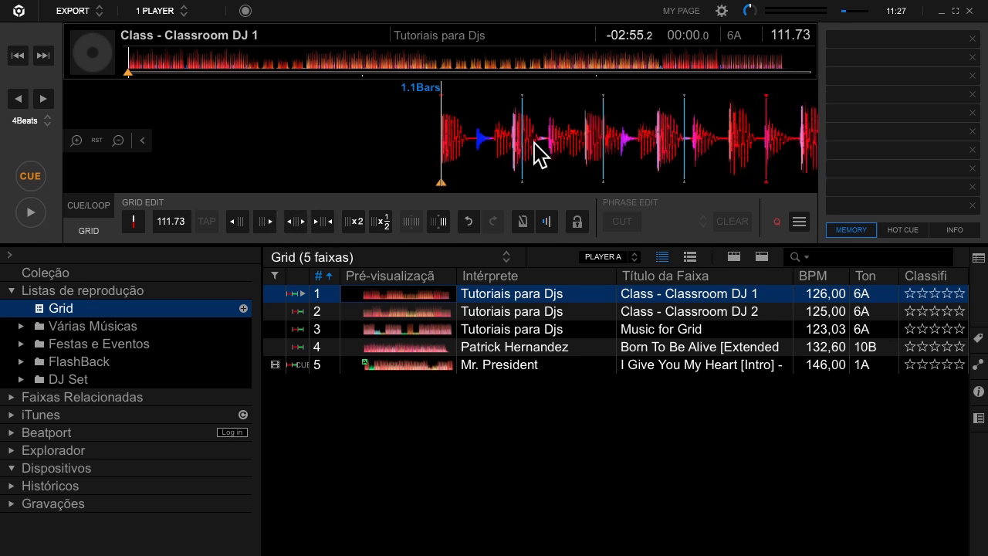
left_click(335, 60)
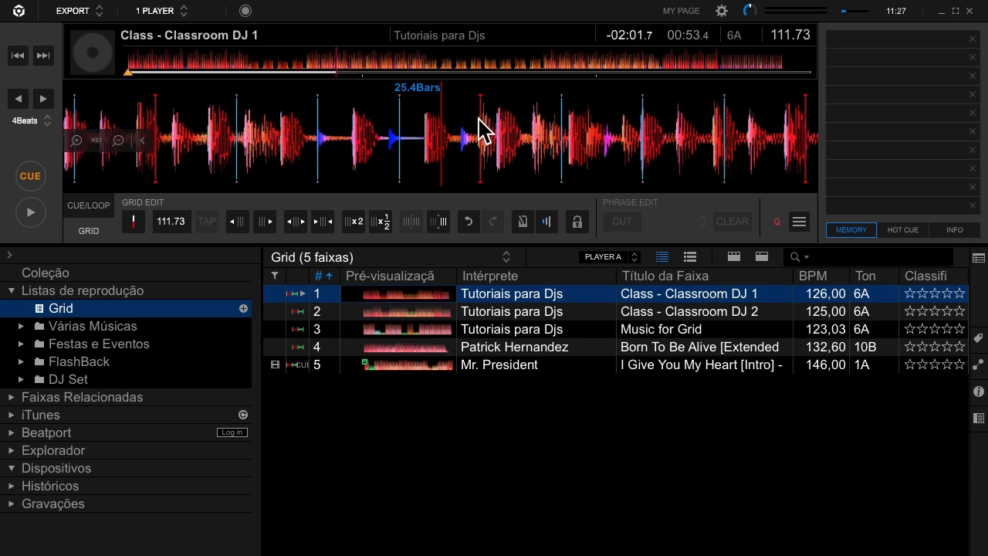
Step: Reanalyze Class - Classroom DJ 1 from the track list to rebuild its beat grid
right_click(495, 301)
left_click(387, 220)
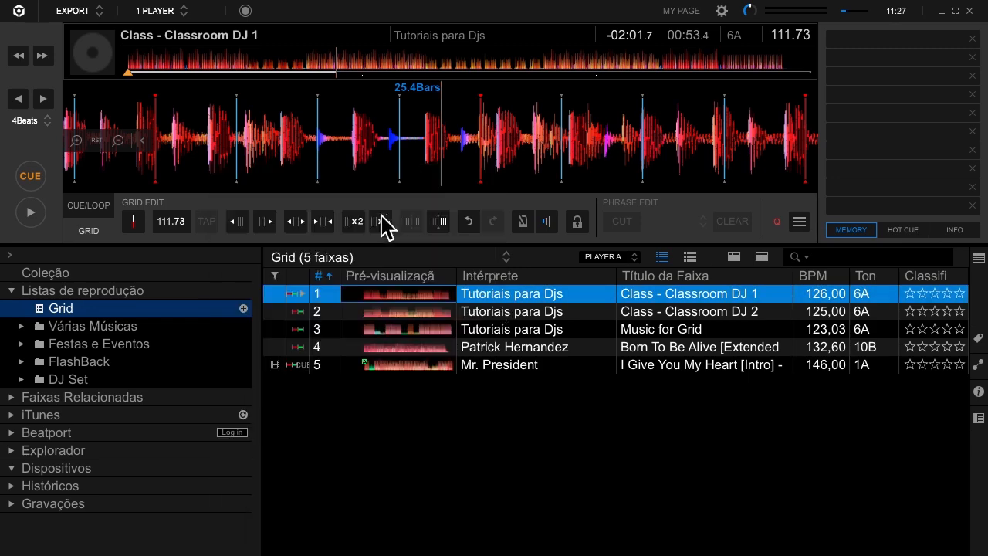
left_click(447, 393)
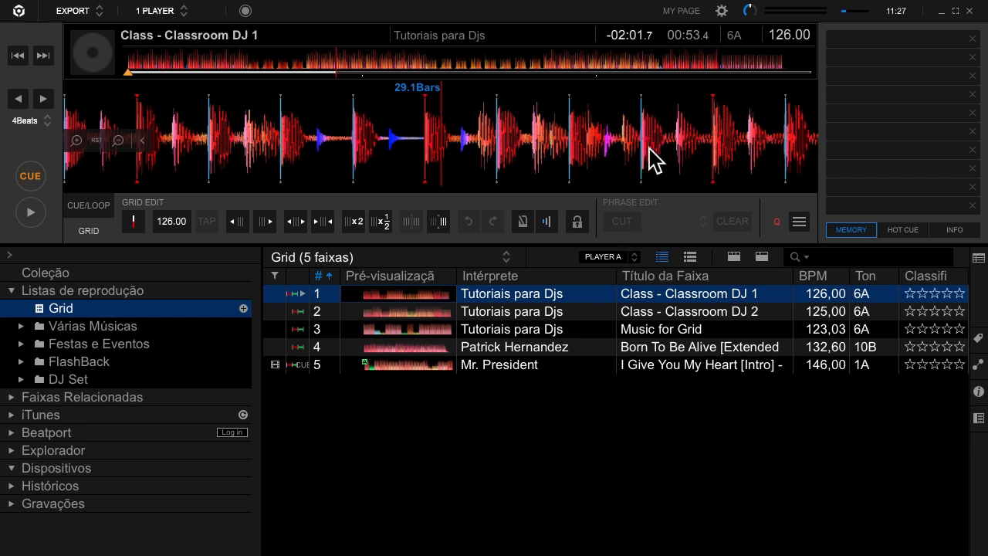
right_click(507, 301)
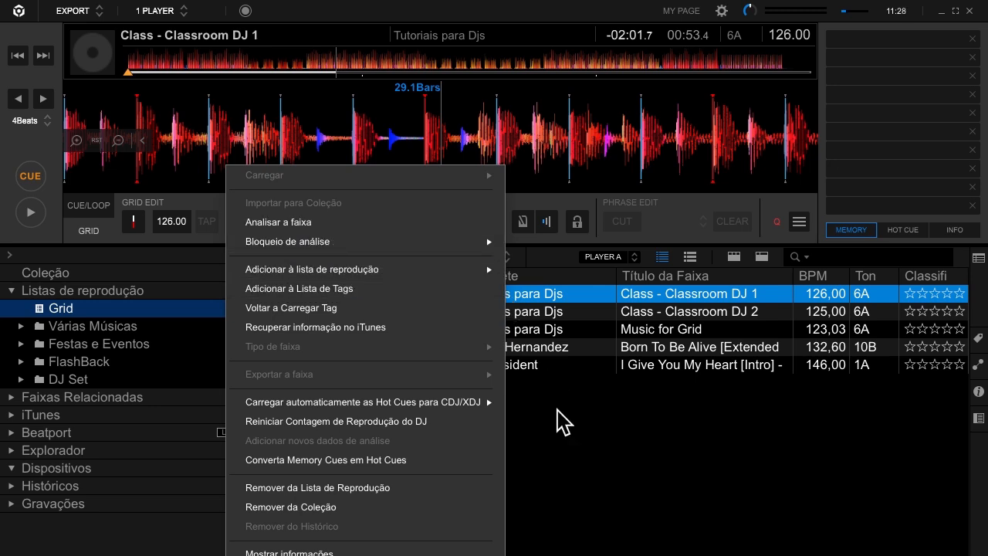
left_click(625, 479)
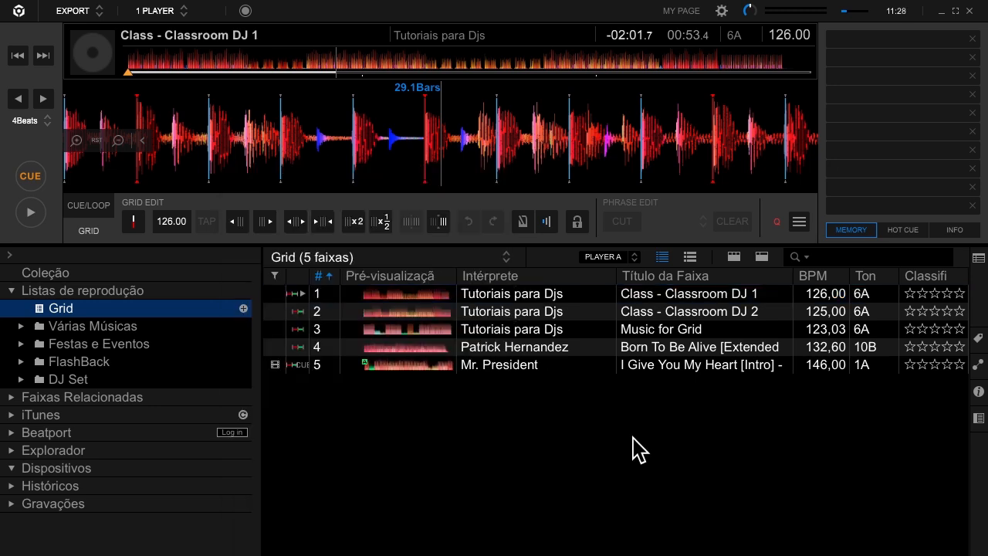
left_click(799, 222)
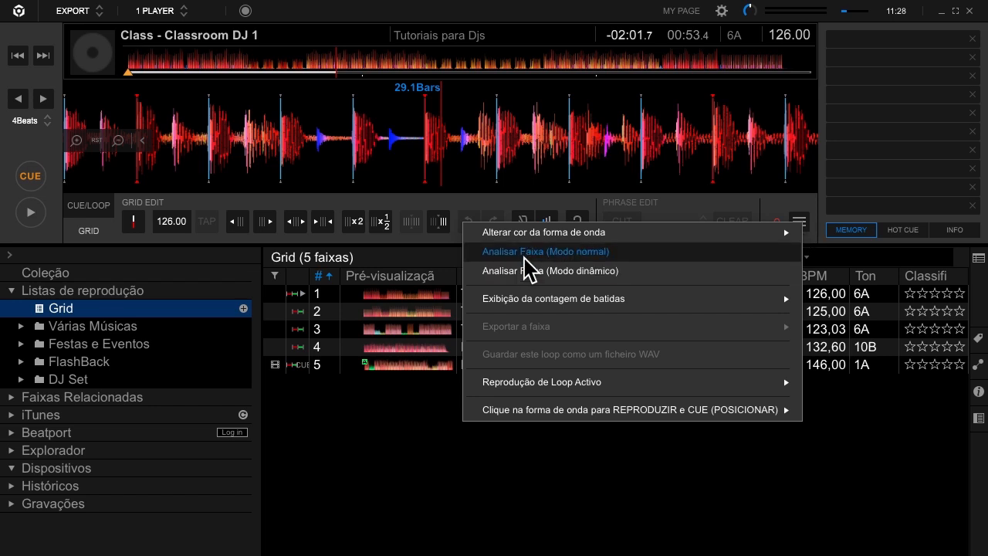
left_click(395, 469)
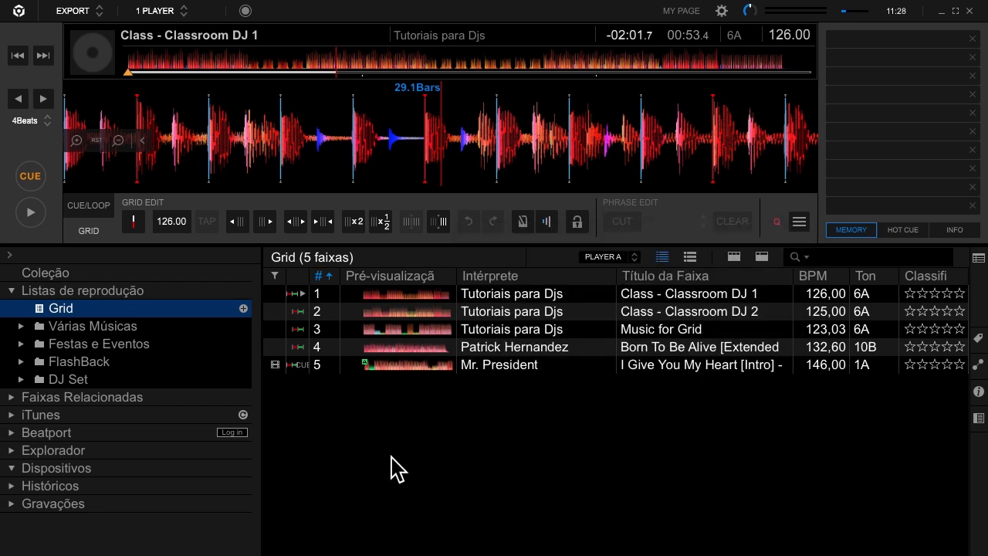